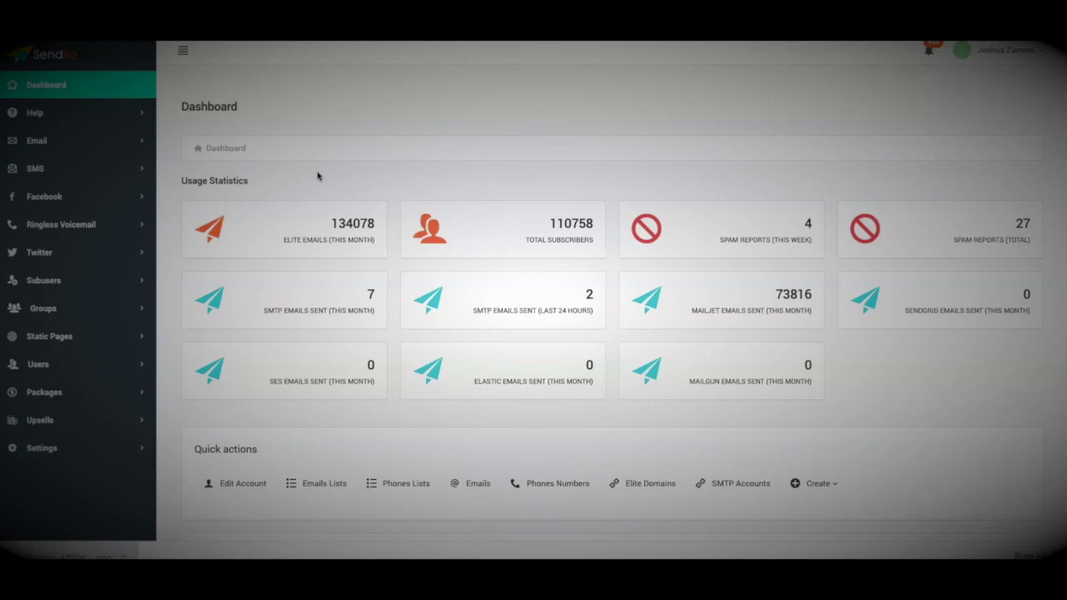
Expand the Email section in the sidebar, collapsing and re-expanding it once
{"action": "left_click", "coordinate": [318, 176]}
{"action": "left_click", "coordinate": [60, 150]}
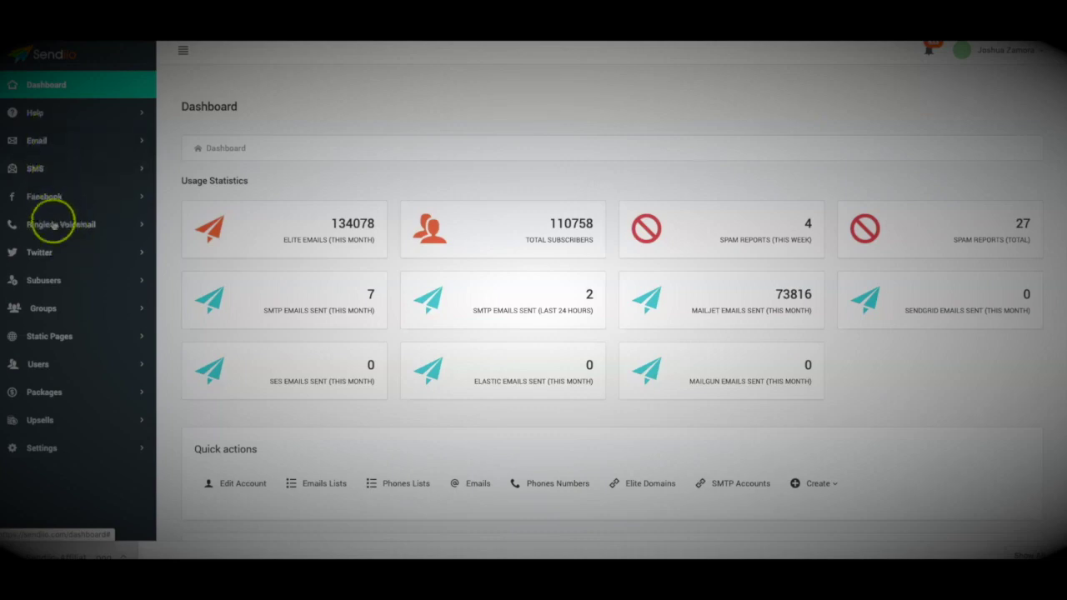
{"action": "left_click", "coordinate": [44, 141]}
{"action": "left_click", "coordinate": [48, 145]}
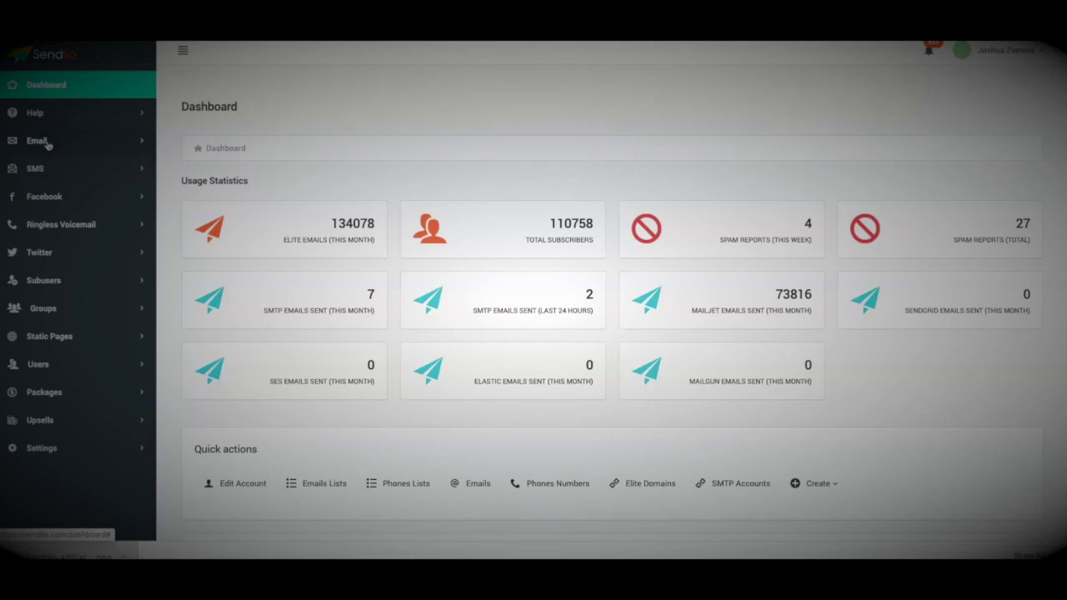
{"action": "left_click", "coordinate": [47, 143]}
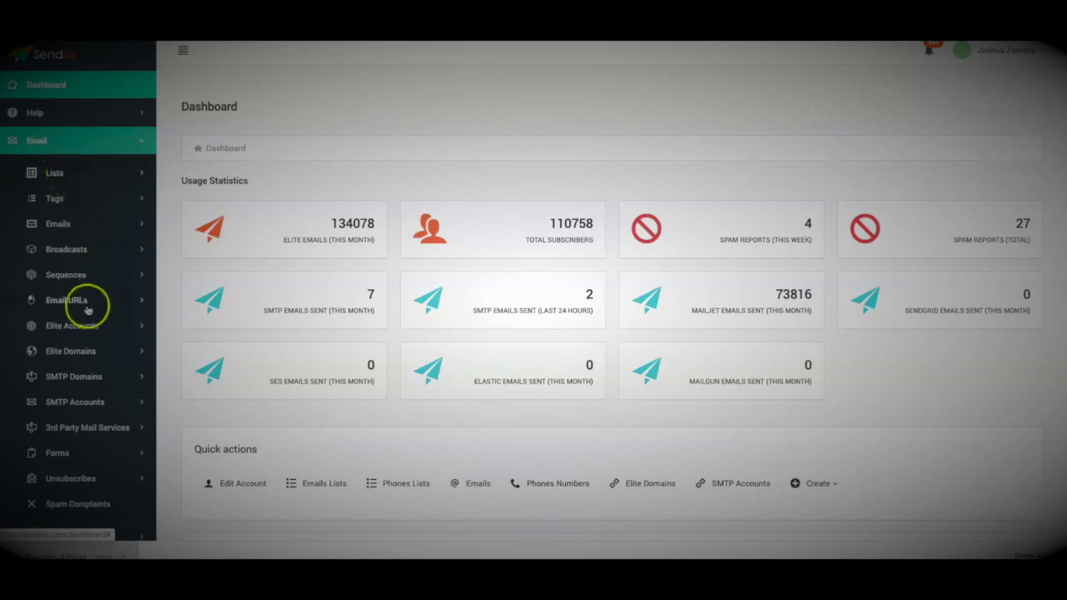
Expand Email > Lists to show the options for viewing and adding lists
{"action": "scroll", "coordinate": [83, 302], "scroll_direction": "down", "scroll_amount": 1}
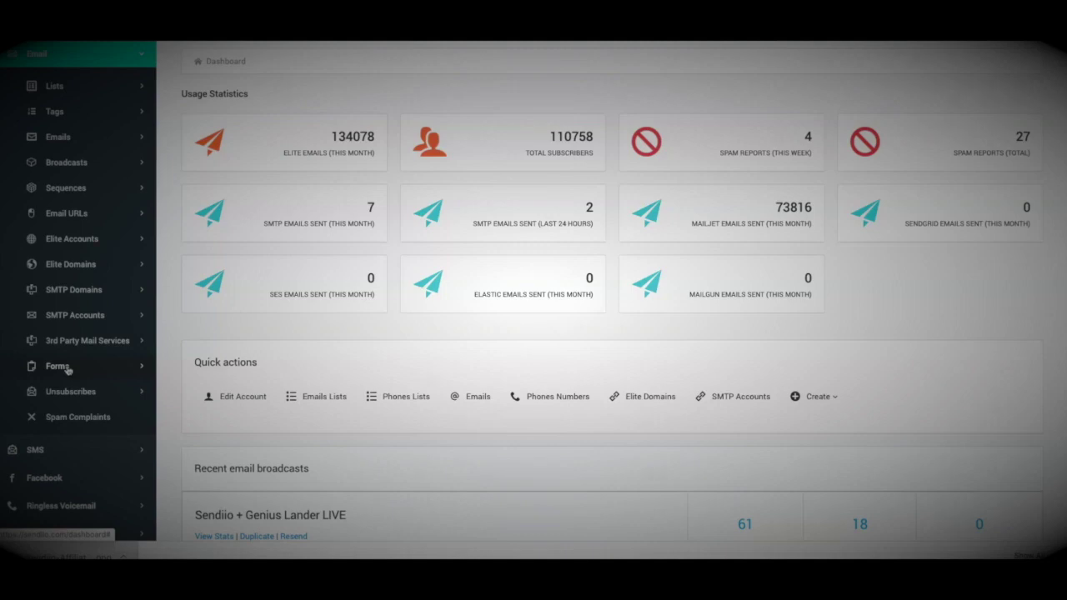
{"action": "scroll", "coordinate": [67, 369], "scroll_direction": "up", "scroll_amount": 1}
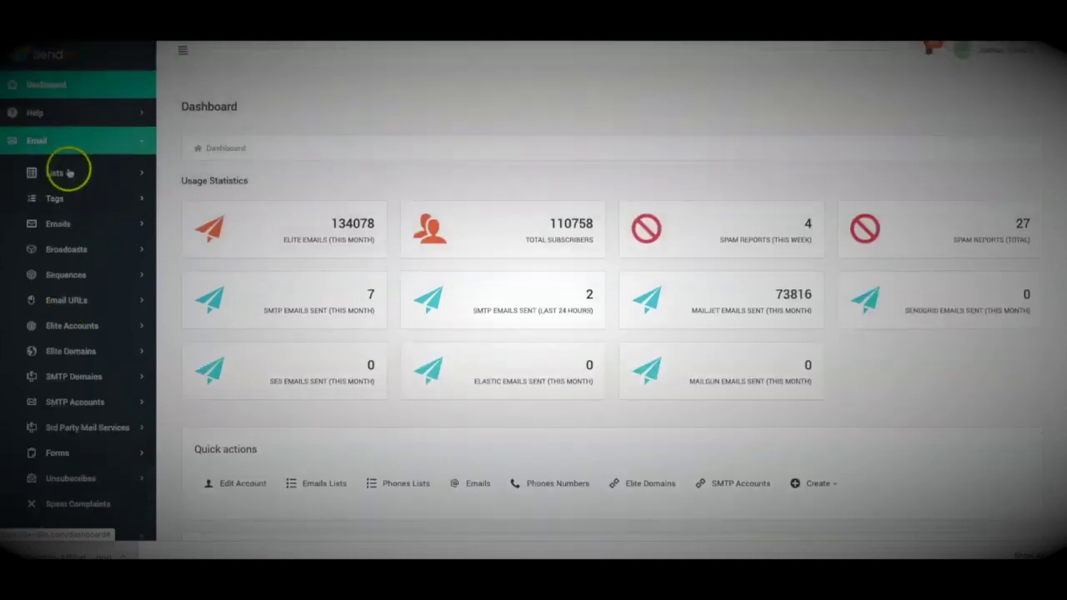
{"action": "left_click", "coordinate": [71, 172]}
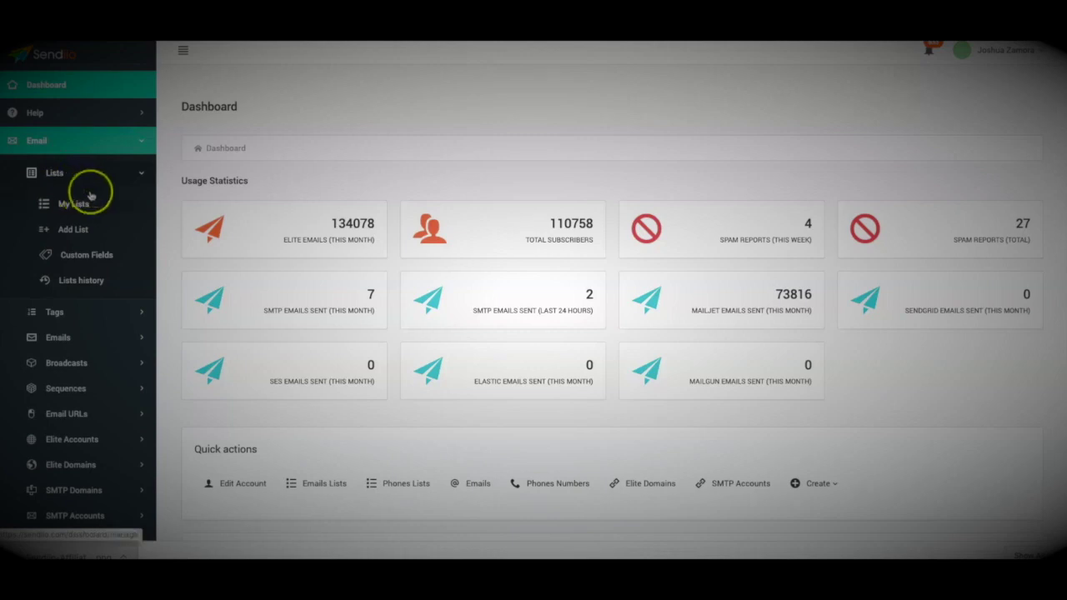
Start a new list named 'Demo List 2' and choose Elite Account as its source
{"action": "left_click", "coordinate": [73, 230]}
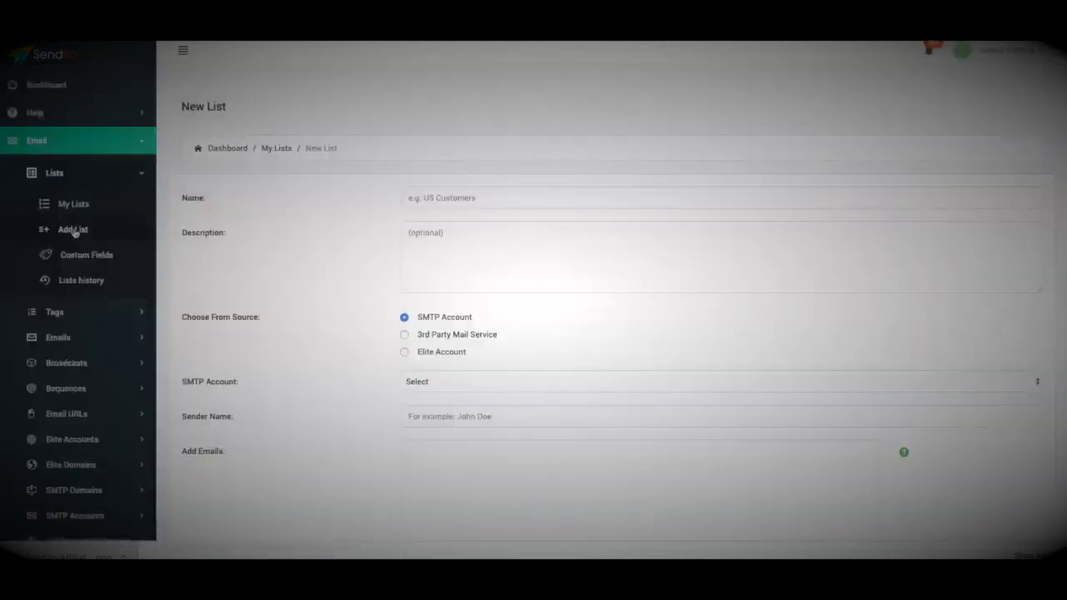
{"action": "left_click", "coordinate": [428, 198]}
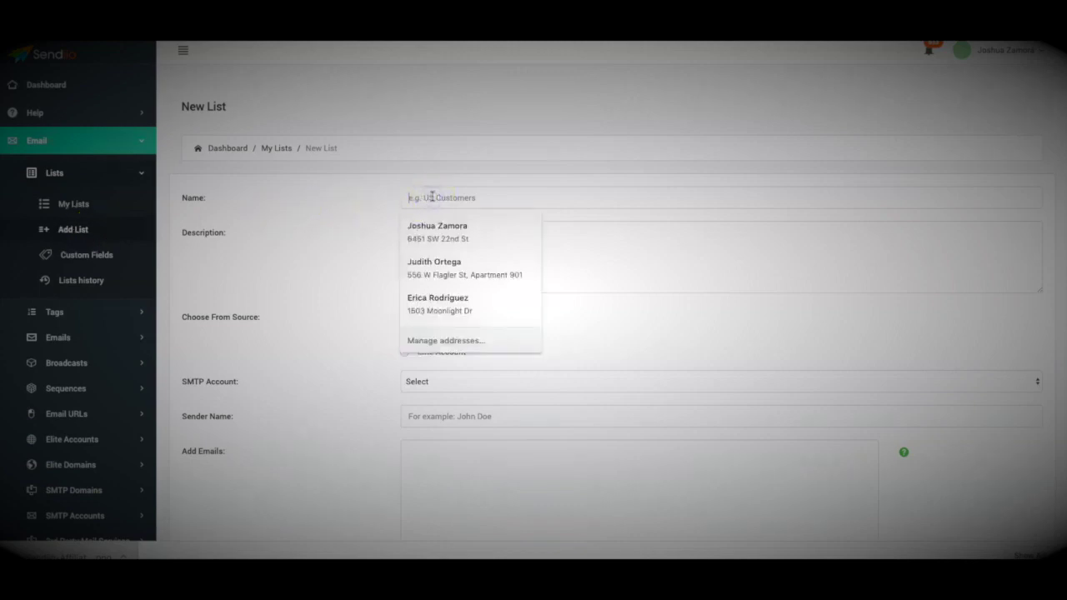
{"action": "type", "text": "Demo"}
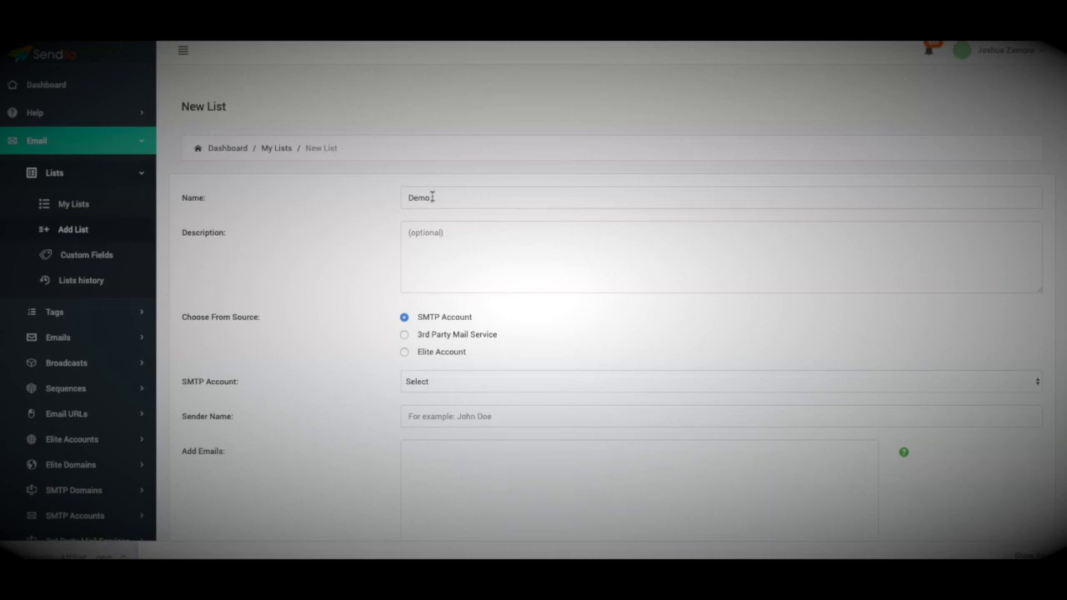
{"action": "type", "text": " List 2"}
{"action": "left_click", "coordinate": [467, 258]}
{"action": "scroll", "coordinate": [392, 236], "scroll_direction": "down", "scroll_amount": 1}
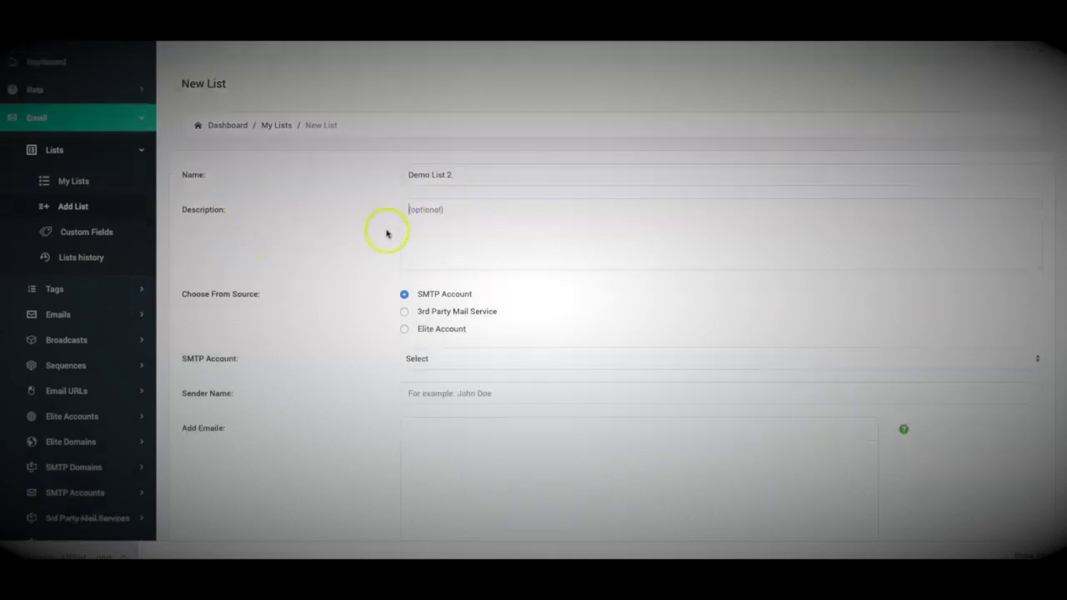
{"action": "scroll", "coordinate": [386, 234], "scroll_direction": "down", "scroll_amount": 1}
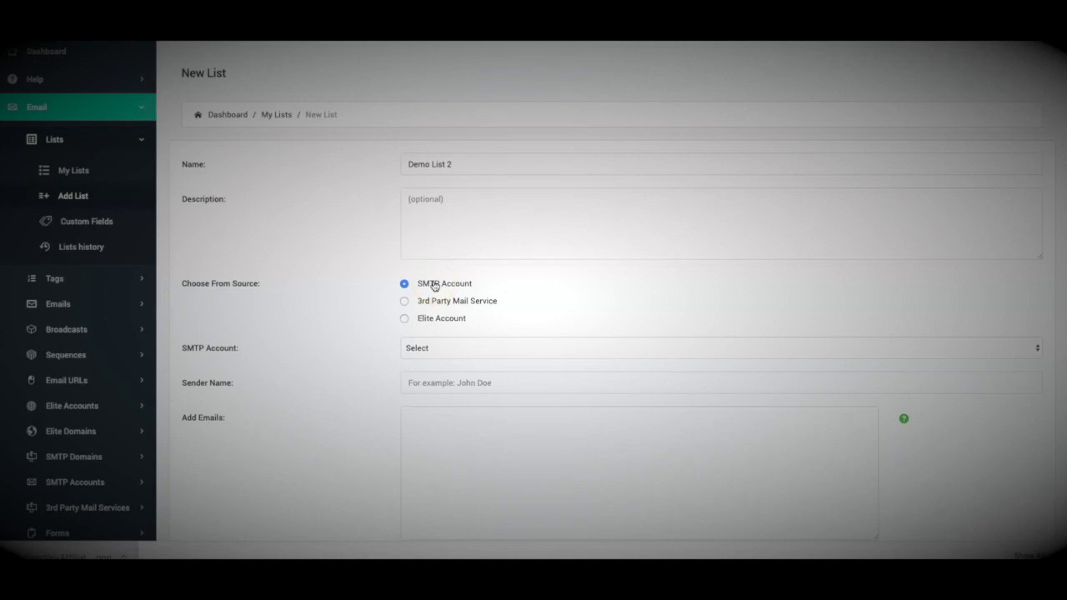
{"action": "left_click", "coordinate": [434, 286]}
{"action": "scroll", "coordinate": [362, 279], "scroll_direction": "down", "scroll_amount": 1}
Pick an elite account as the list source and enter the sender's name
{"action": "left_click", "coordinate": [405, 295]}
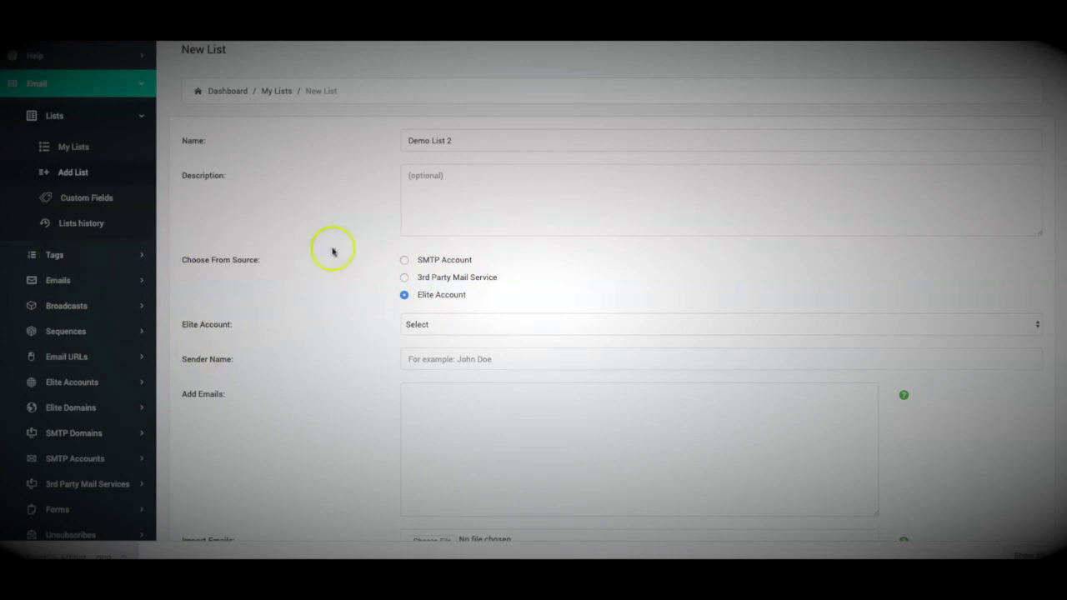
{"action": "left_click", "coordinate": [431, 325]}
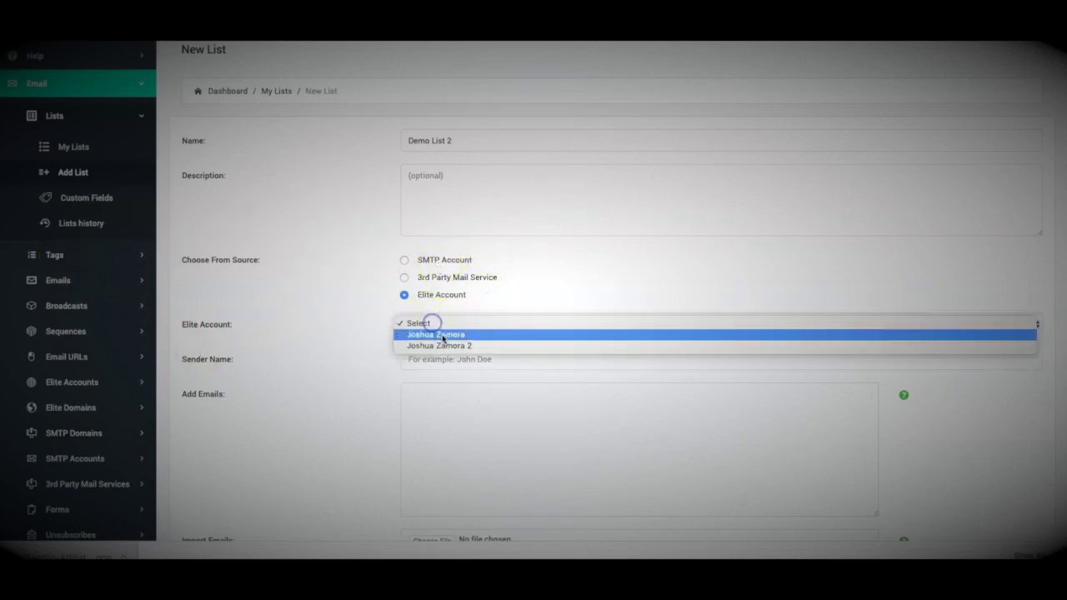
{"action": "left_click", "coordinate": [441, 334]}
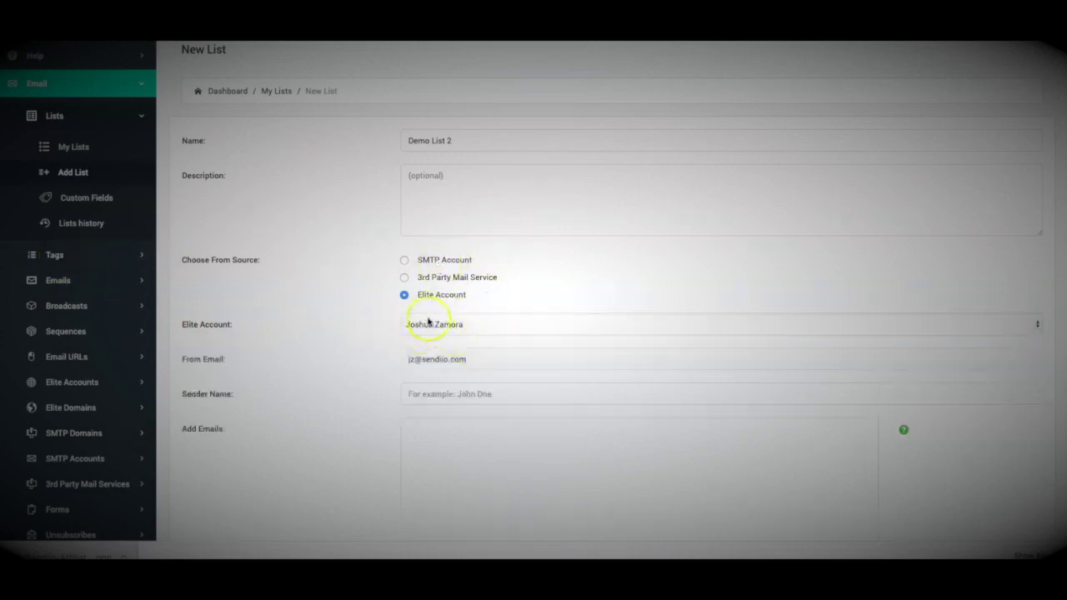
{"action": "scroll", "coordinate": [375, 311], "scroll_direction": "down", "scroll_amount": 2}
{"action": "left_click", "coordinate": [433, 307]}
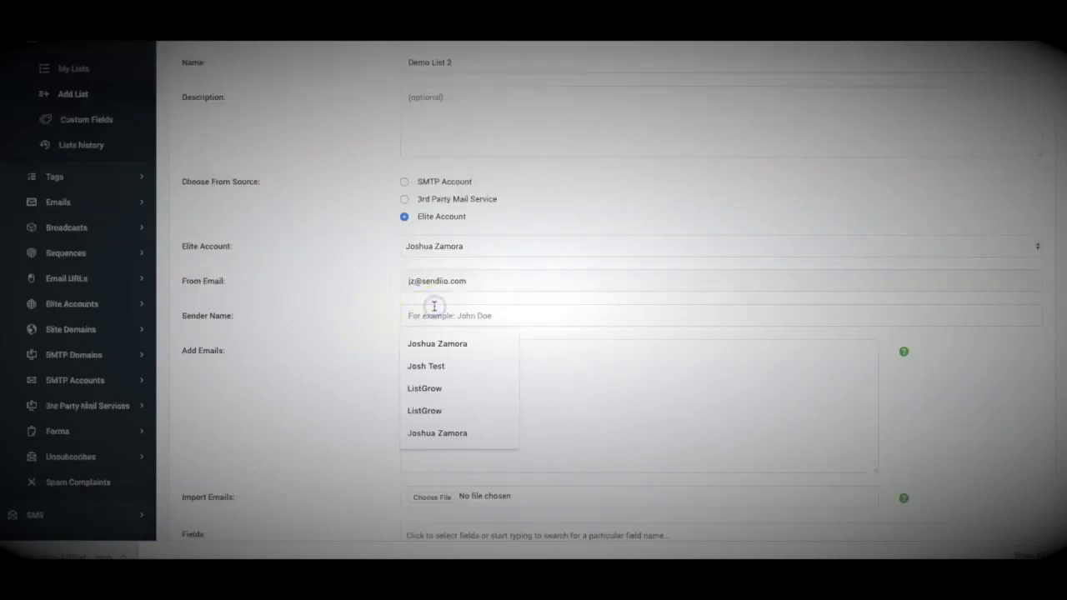
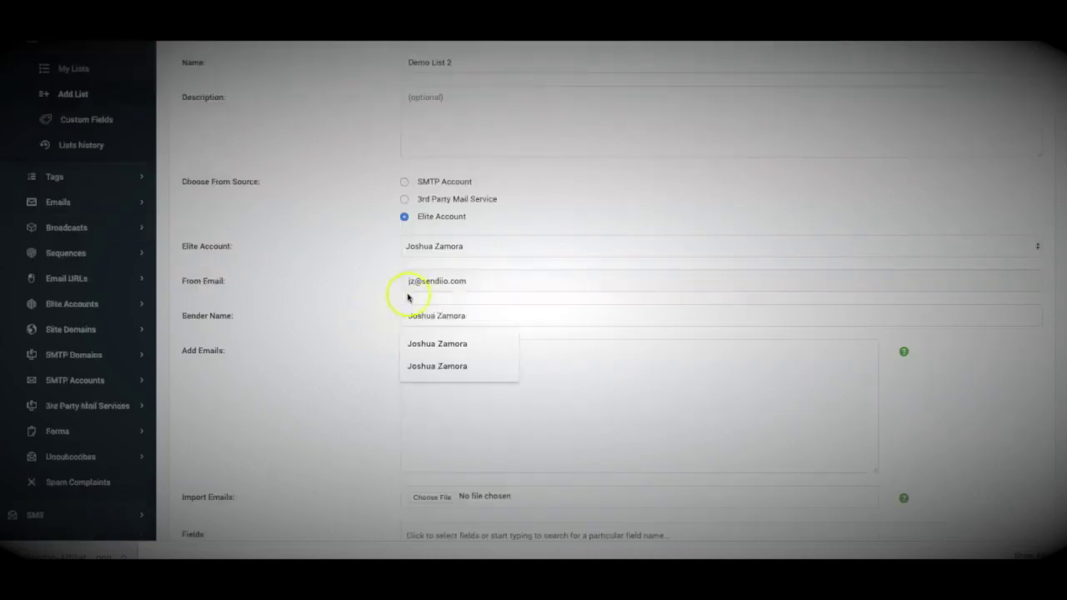
Focus the email-address box, dismissing the browser's autofill suggestions
{"action": "scroll", "coordinate": [372, 300], "scroll_direction": "down", "scroll_amount": 4}
{"action": "left_click", "coordinate": [500, 278]}
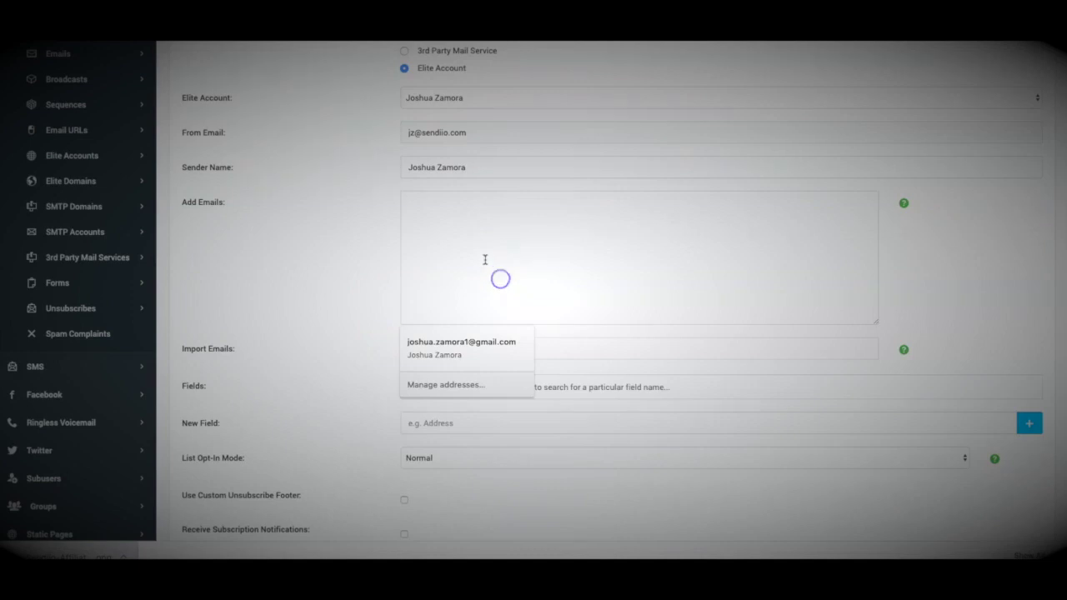
{"action": "left_click", "coordinate": [347, 233]}
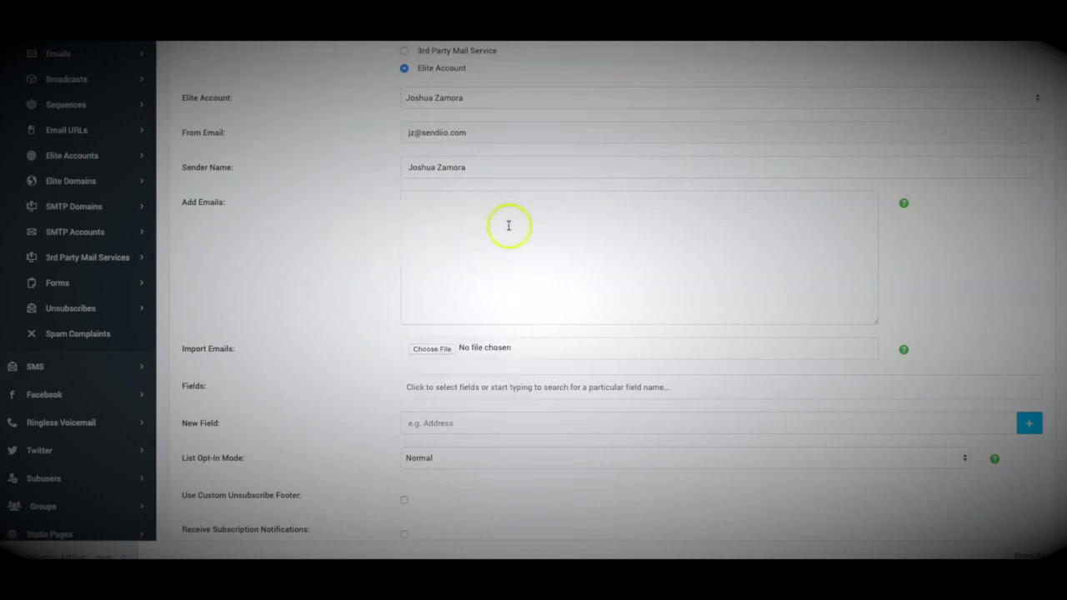
{"action": "left_click", "coordinate": [469, 217]}
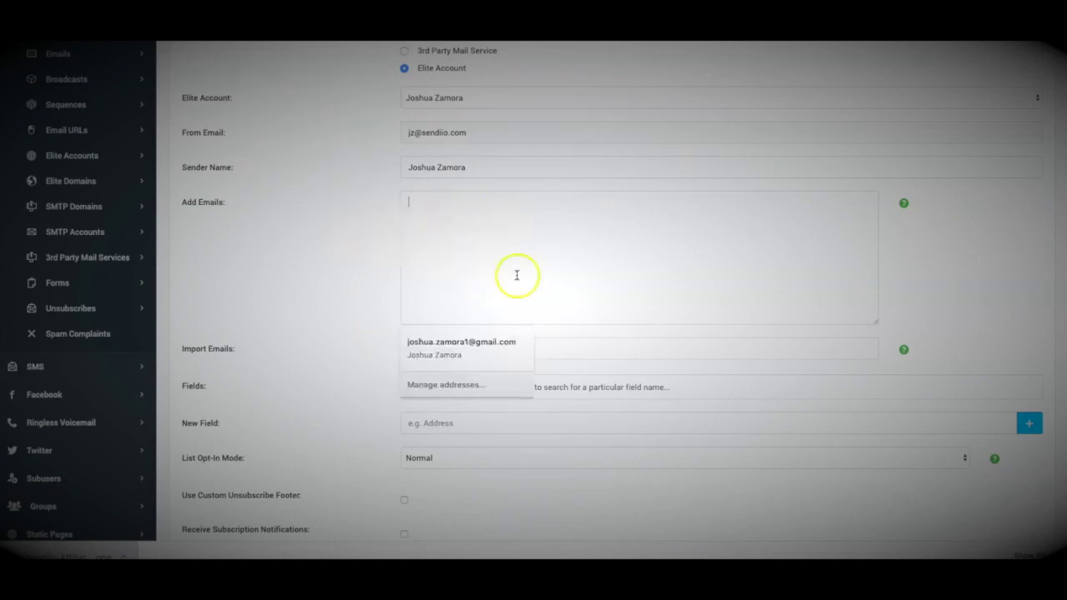
{"action": "left_click", "coordinate": [284, 240]}
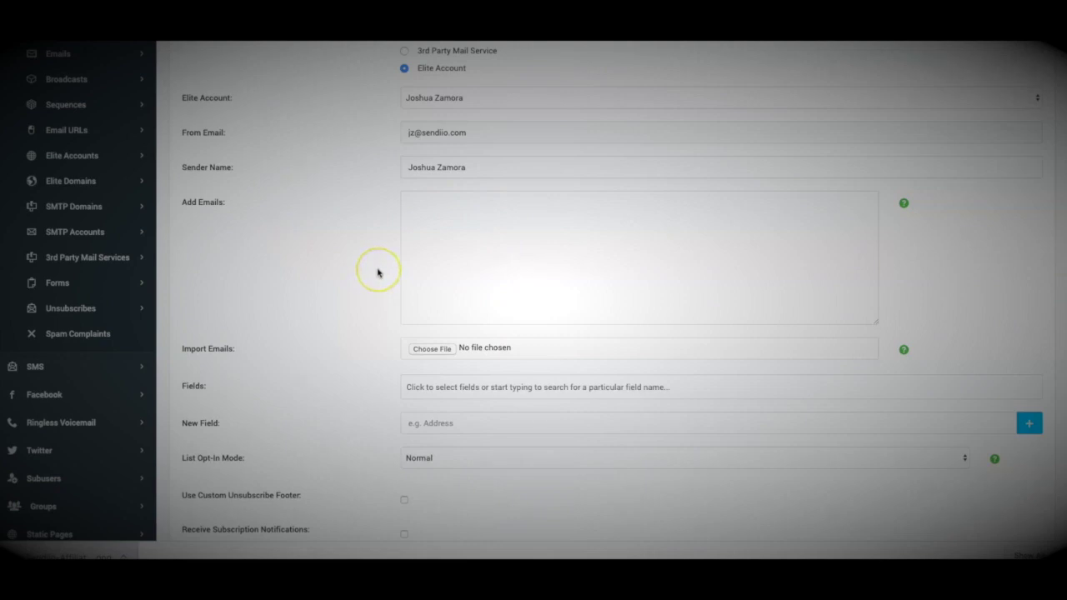
Scroll to the List Opt-In Mode dropdown and display its Normal and Double choices
{"action": "left_click", "coordinate": [377, 270]}
{"action": "scroll", "coordinate": [344, 300], "scroll_direction": "up", "scroll_amount": 1}
{"action": "scroll", "coordinate": [343, 300], "scroll_direction": "up", "scroll_amount": 2}
{"action": "scroll", "coordinate": [359, 295], "scroll_direction": "down", "scroll_amount": 3}
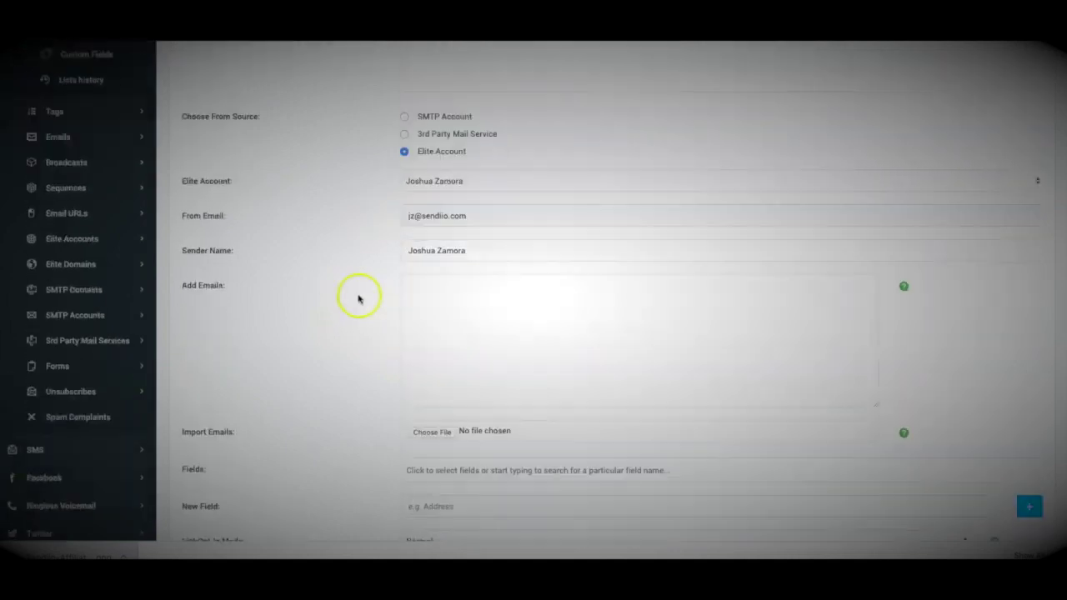
{"action": "scroll", "coordinate": [358, 299], "scroll_direction": "down", "scroll_amount": 3}
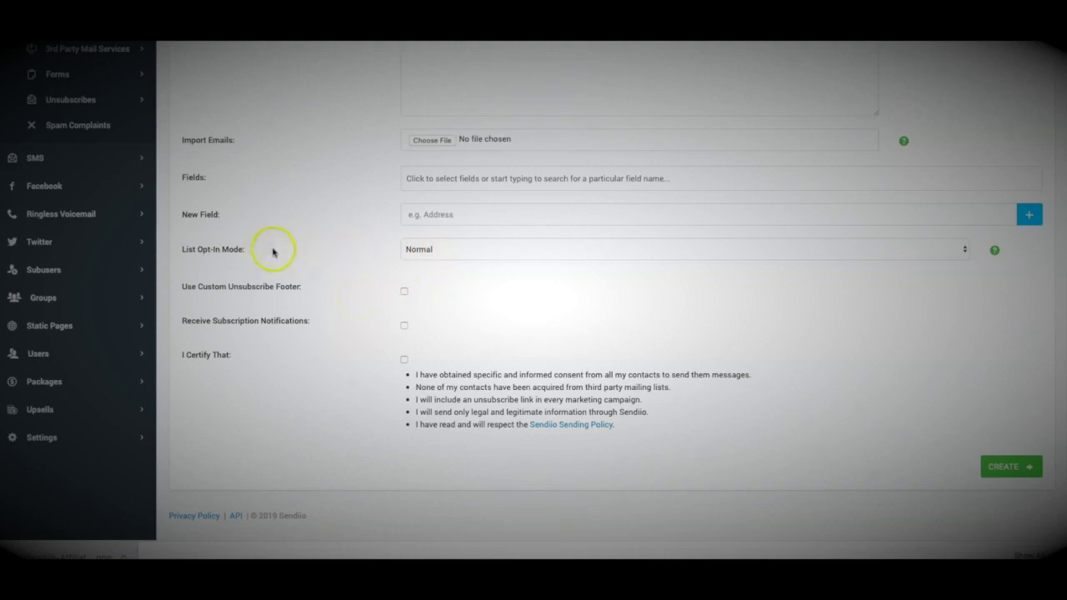
{"action": "left_click", "coordinate": [427, 249]}
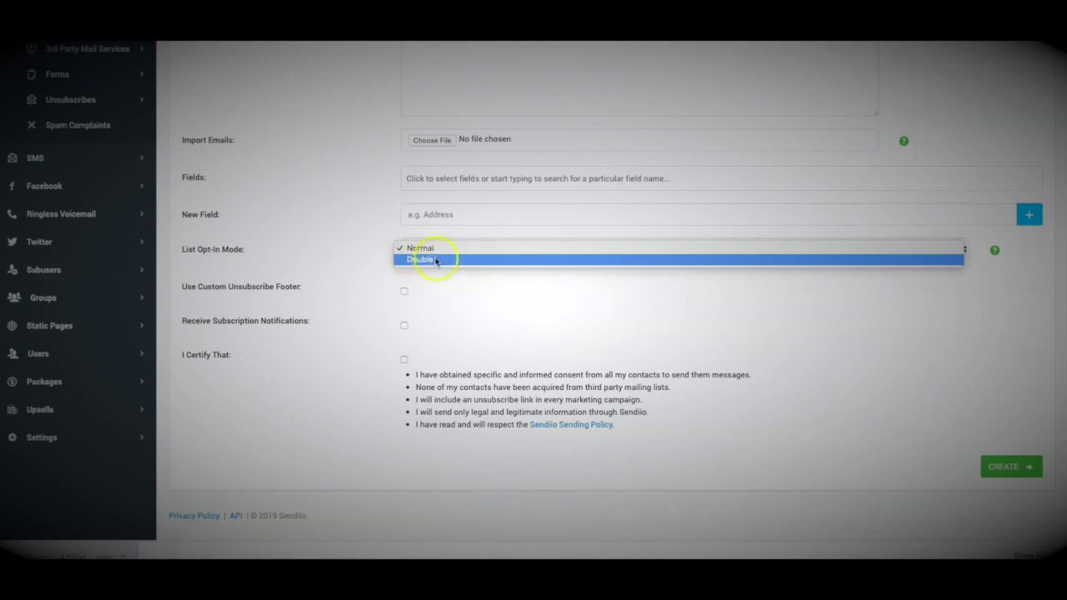
Keep opt-in mode Normal and enable a custom unsubscribe footer set to Main Unsub
{"action": "left_click", "coordinate": [365, 245]}
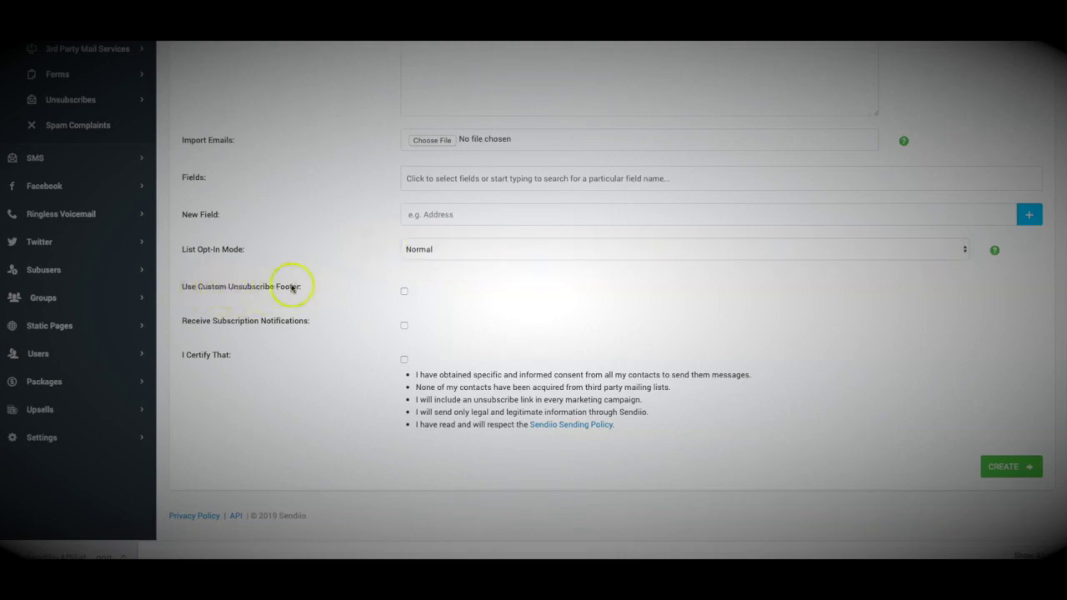
{"action": "left_click", "coordinate": [404, 290]}
{"action": "left_click", "coordinate": [466, 324]}
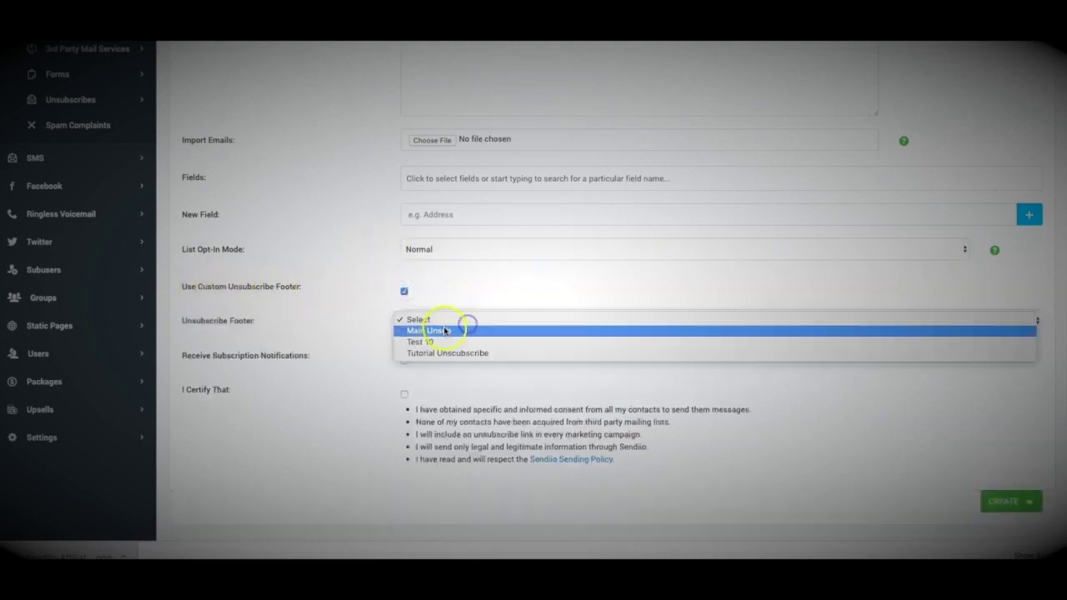
{"action": "left_click", "coordinate": [443, 330]}
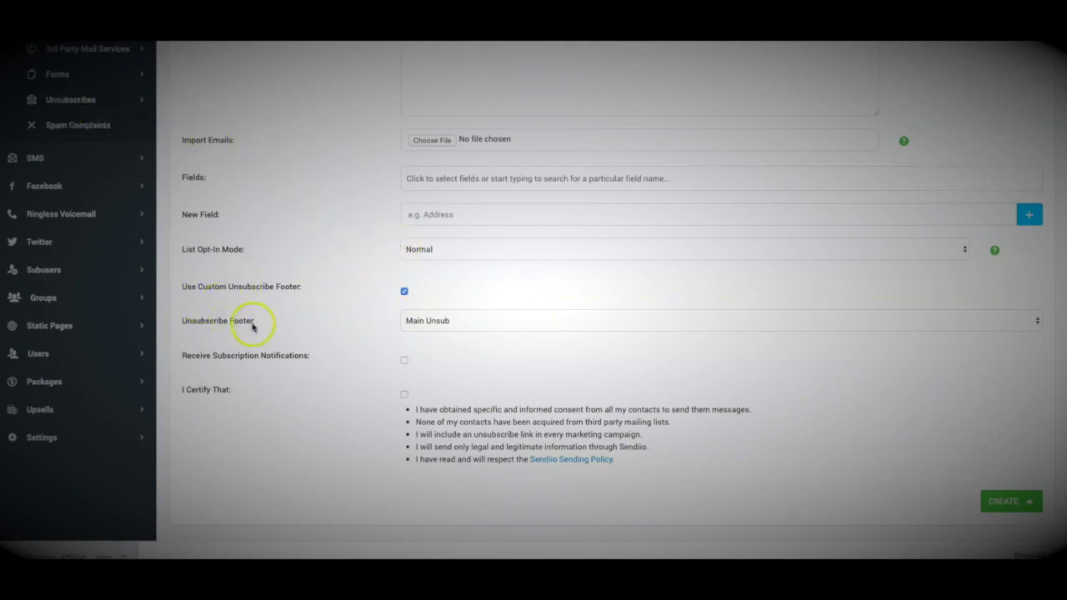
{"action": "scroll", "coordinate": [275, 291], "scroll_direction": "up", "scroll_amount": 1}
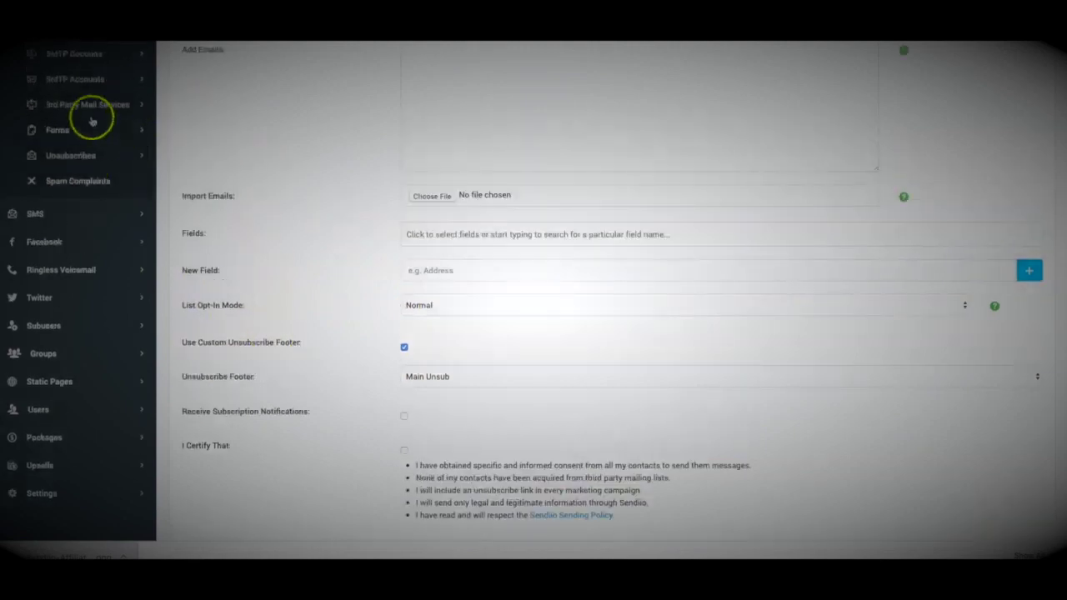
{"action": "scroll", "coordinate": [94, 121], "scroll_direction": "up", "scroll_amount": 1}
{"action": "scroll", "coordinate": [171, 202], "scroll_direction": "up", "scroll_amount": 2}
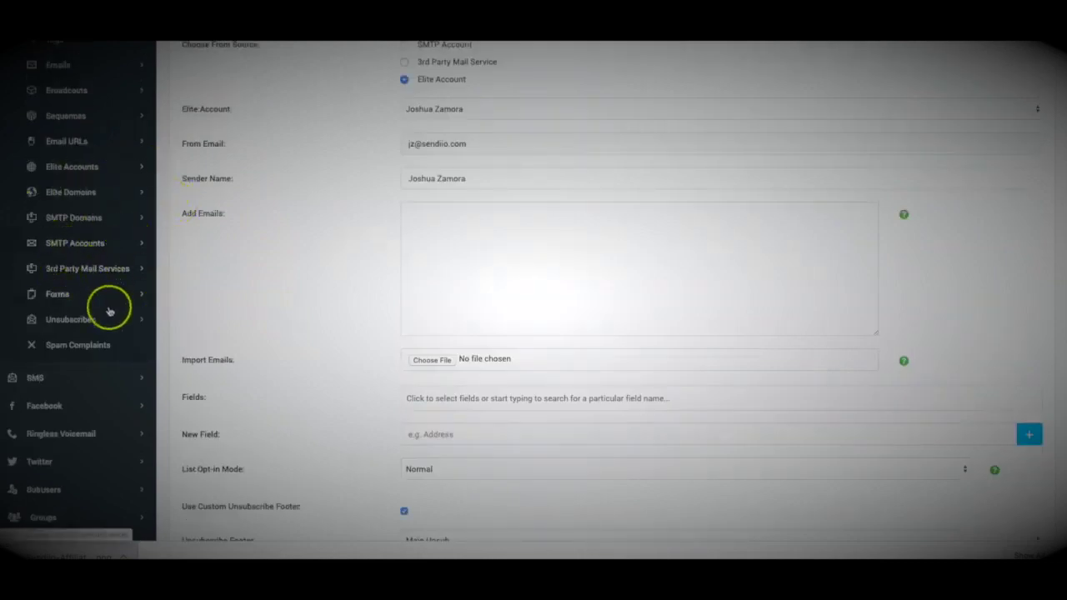
{"action": "scroll", "coordinate": [305, 305], "scroll_direction": "down", "scroll_amount": 4}
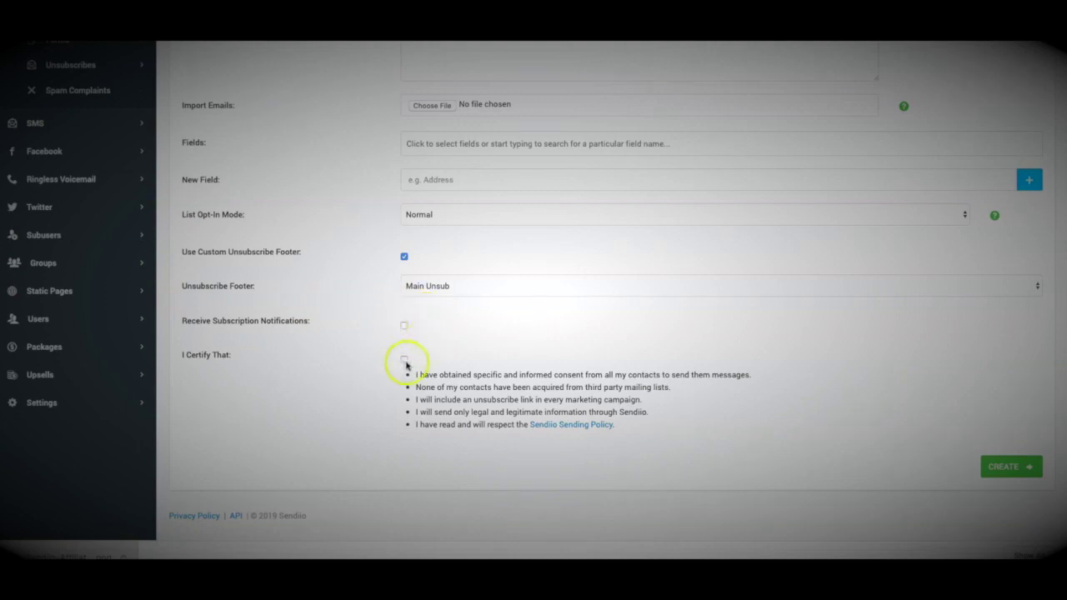
Certify consent and sending-policy compliance, then create the Demo List 2 list
{"action": "left_click", "coordinate": [404, 361]}
{"action": "scroll", "coordinate": [559, 389], "scroll_direction": "up", "scroll_amount": 1}
{"action": "scroll", "coordinate": [531, 280], "scroll_direction": "down", "scroll_amount": 1}
{"action": "scroll", "coordinate": [366, 363], "scroll_direction": "up", "scroll_amount": 2}
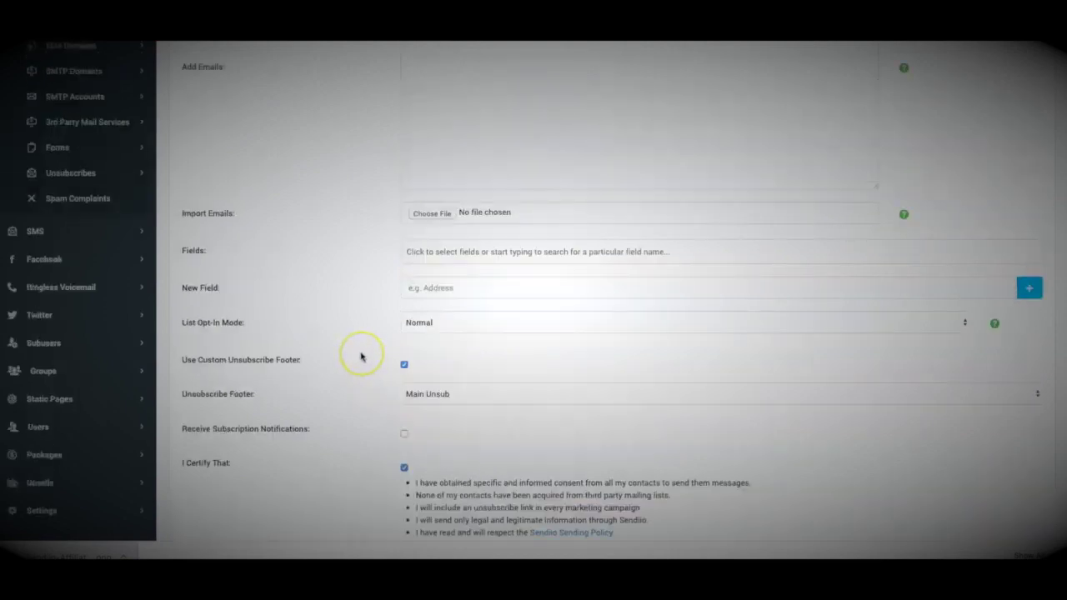
{"action": "scroll", "coordinate": [363, 357], "scroll_direction": "up", "scroll_amount": 1}
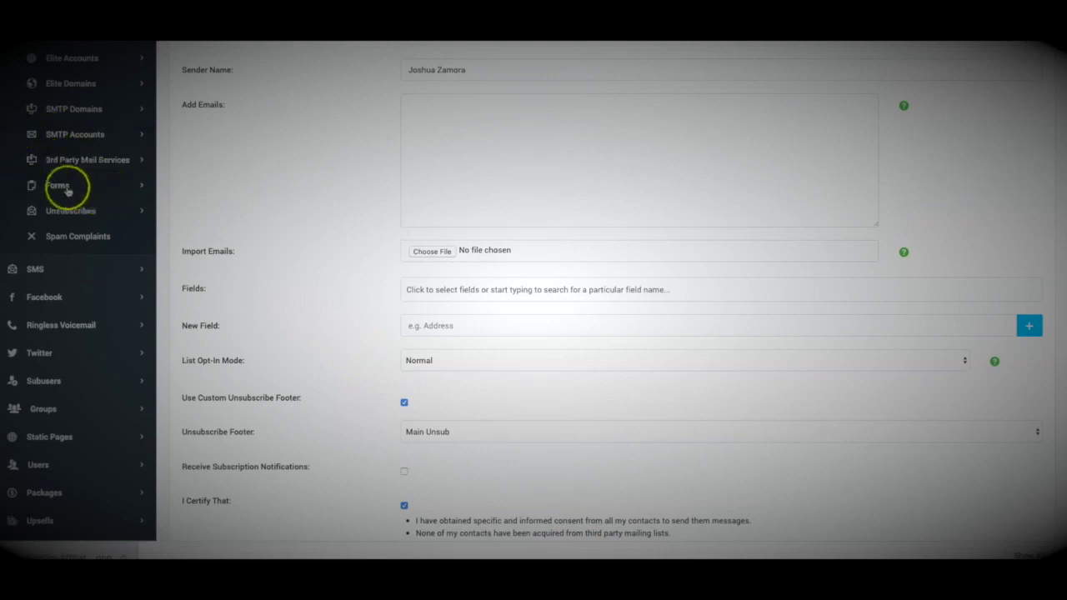
{"action": "scroll", "coordinate": [350, 281], "scroll_direction": "down", "scroll_amount": 4}
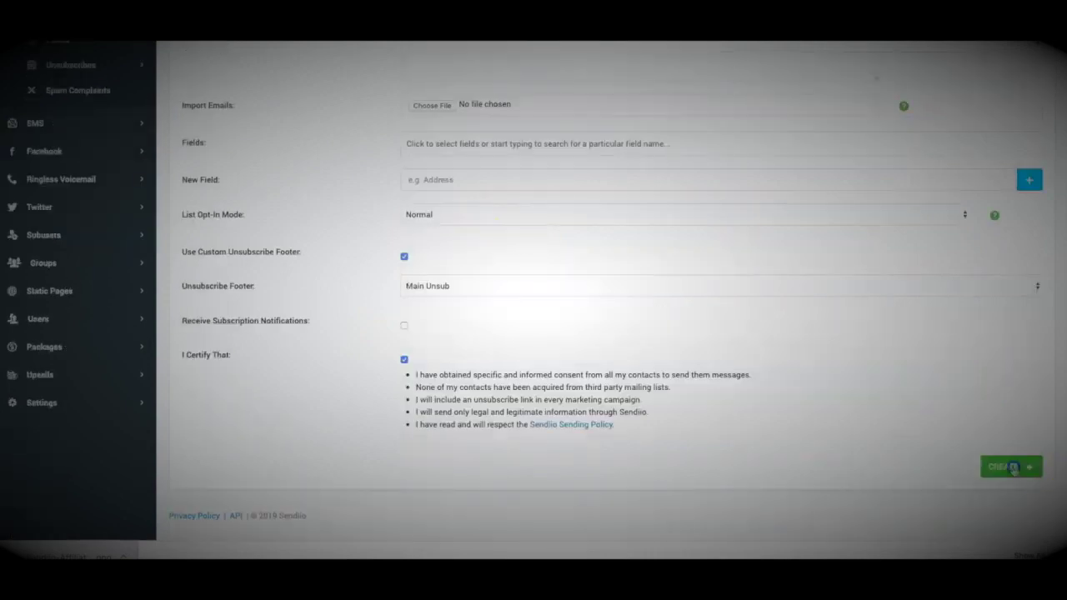
{"action": "left_click", "coordinate": [1013, 468]}
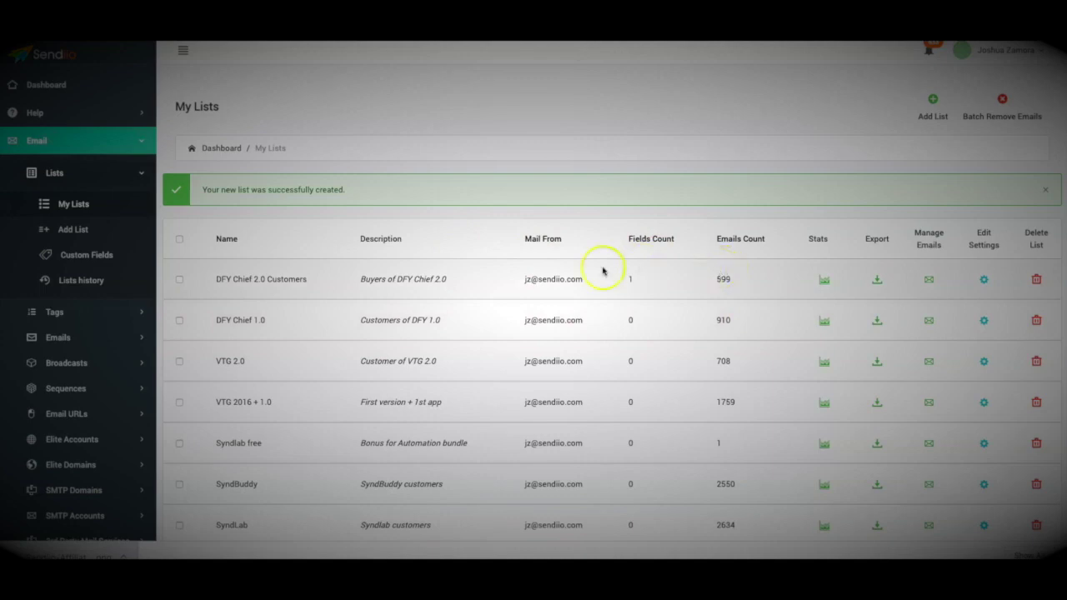
{"action": "left_click", "coordinate": [84, 362]}
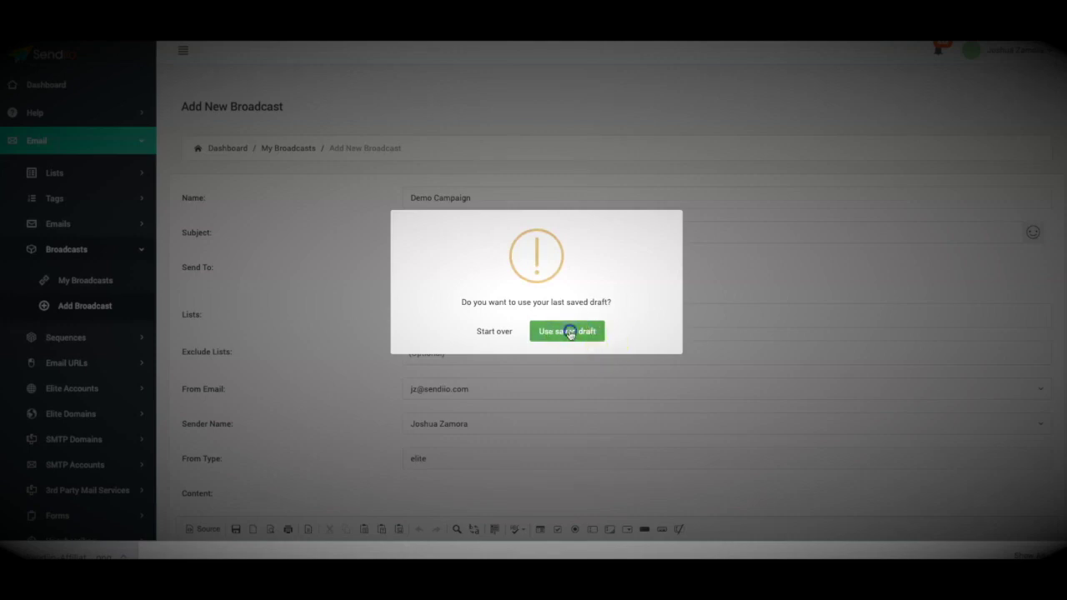
Load the last saved draft into the Add New Broadcast form
{"action": "left_click", "coordinate": [570, 332]}
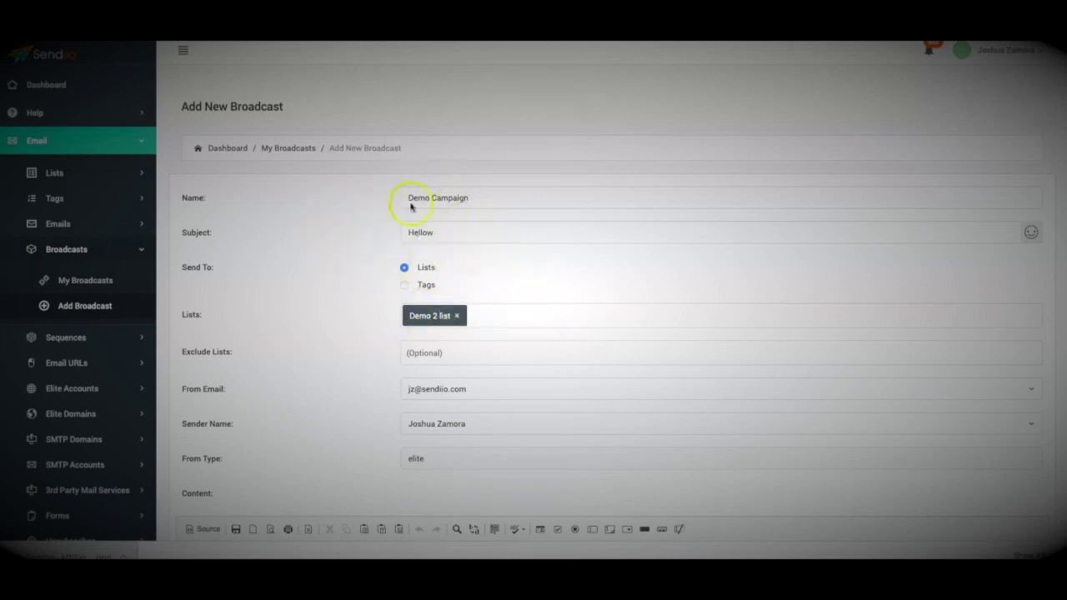
Review the Demo Campaign draft, confirming subject 'Hellow' and the Demo 2 list as recipients
{"action": "scroll", "coordinate": [345, 308], "scroll_direction": "down", "scroll_amount": 2}
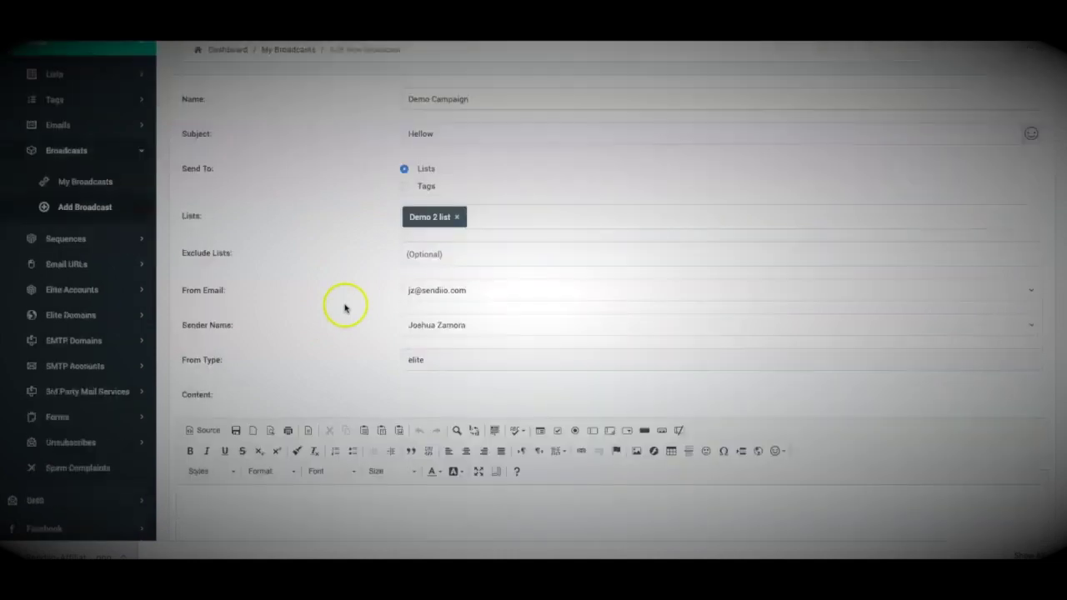
{"action": "scroll", "coordinate": [345, 305], "scroll_direction": "up", "scroll_amount": 1}
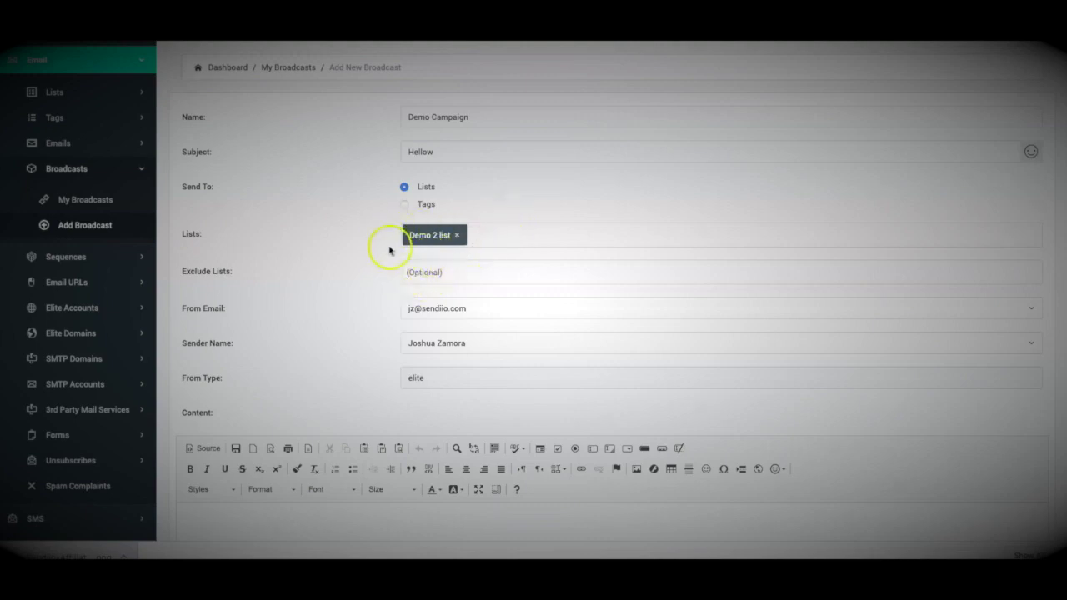
{"action": "left_click", "coordinate": [482, 237]}
{"action": "scroll", "coordinate": [362, 282], "scroll_direction": "down", "scroll_amount": 1}
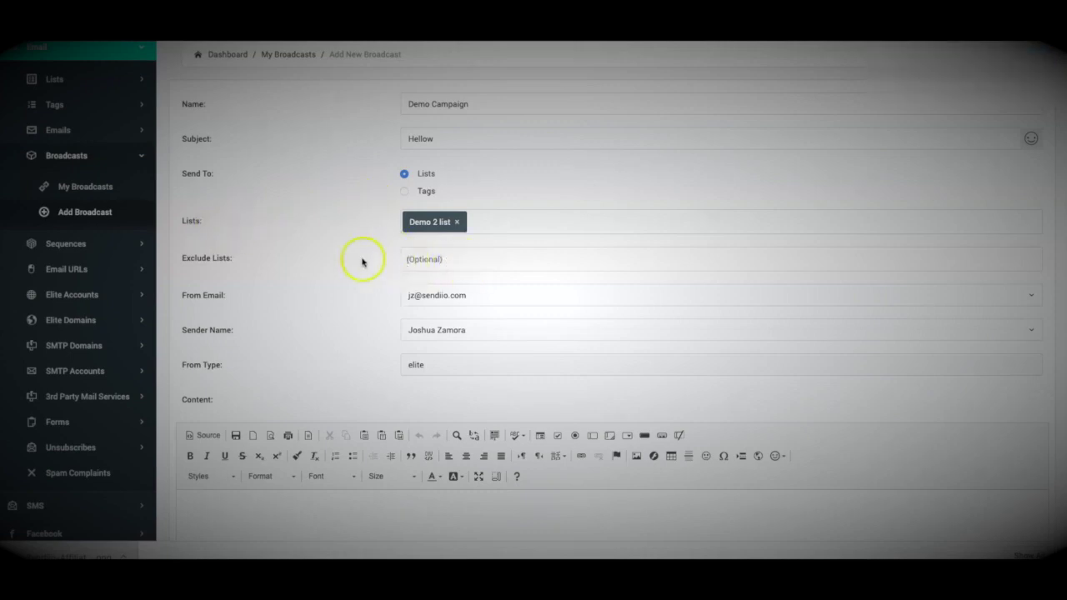
{"action": "scroll", "coordinate": [328, 241], "scroll_direction": "down", "scroll_amount": 1}
{"action": "scroll", "coordinate": [329, 241], "scroll_direction": "up", "scroll_amount": 1}
{"action": "scroll", "coordinate": [339, 354], "scroll_direction": "down", "scroll_amount": 3}
{"action": "left_click", "coordinate": [281, 338]}
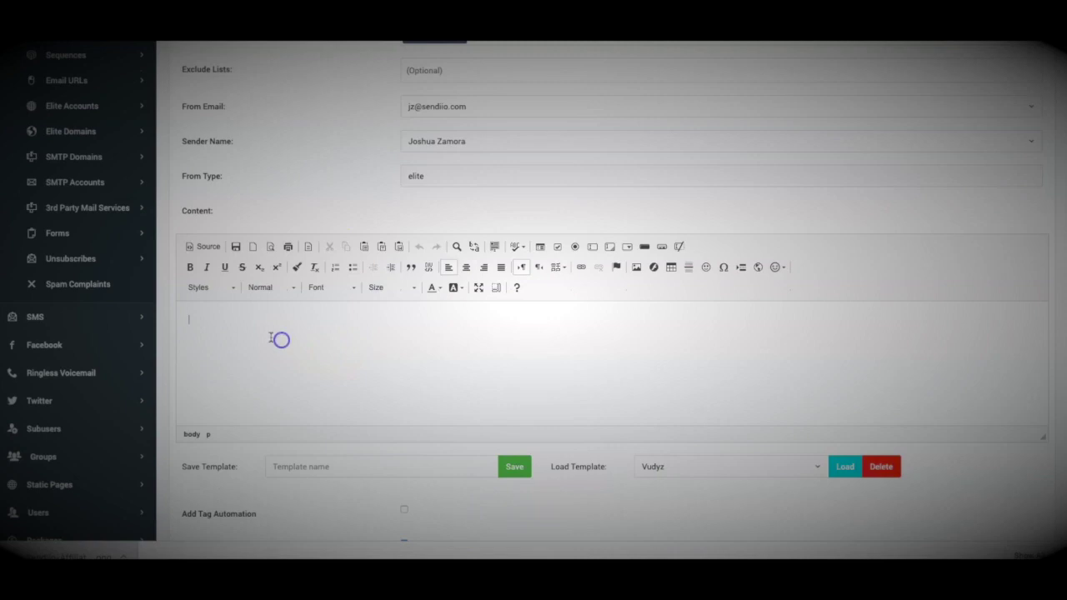
{"action": "left_click", "coordinate": [316, 348]}
{"action": "left_click", "coordinate": [269, 338]}
{"action": "scroll", "coordinate": [364, 470], "scroll_direction": "down", "scroll_amount": 1}
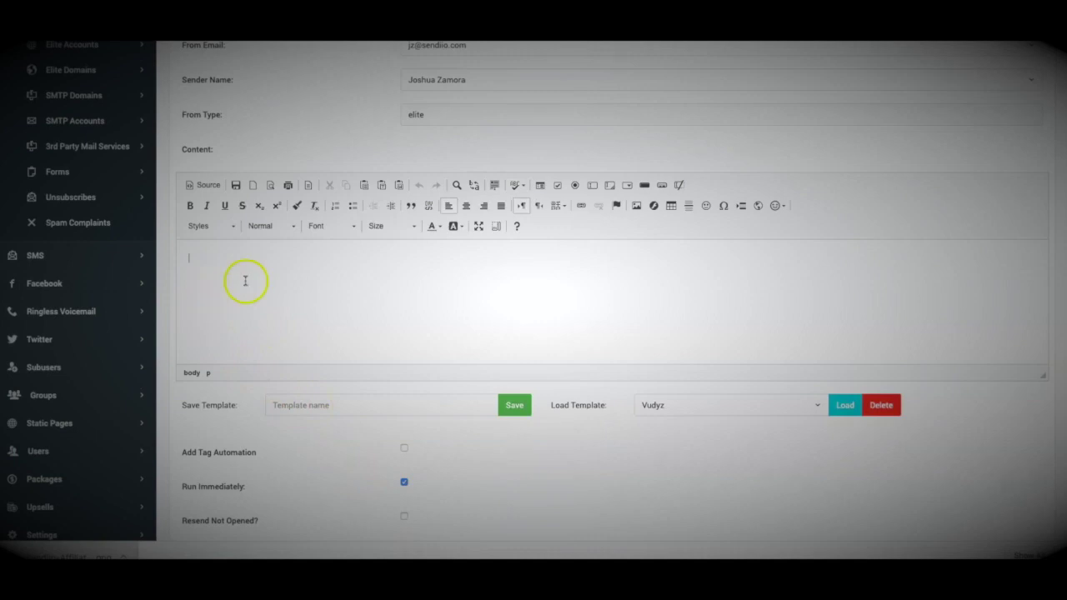
{"action": "left_click", "coordinate": [746, 412]}
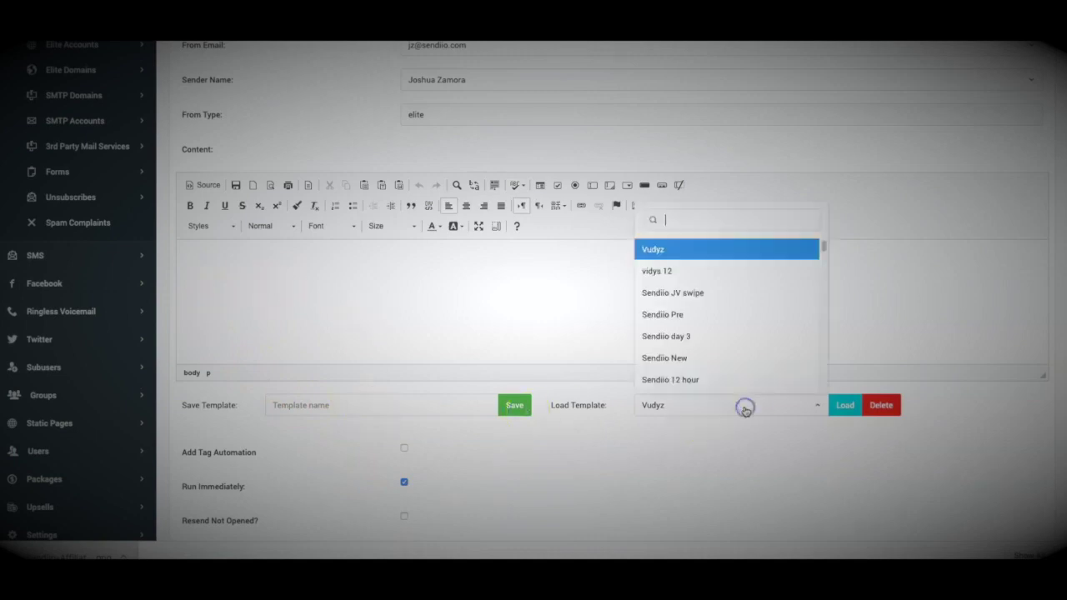
{"action": "scroll", "coordinate": [714, 336], "scroll_direction": "down", "scroll_amount": 5}
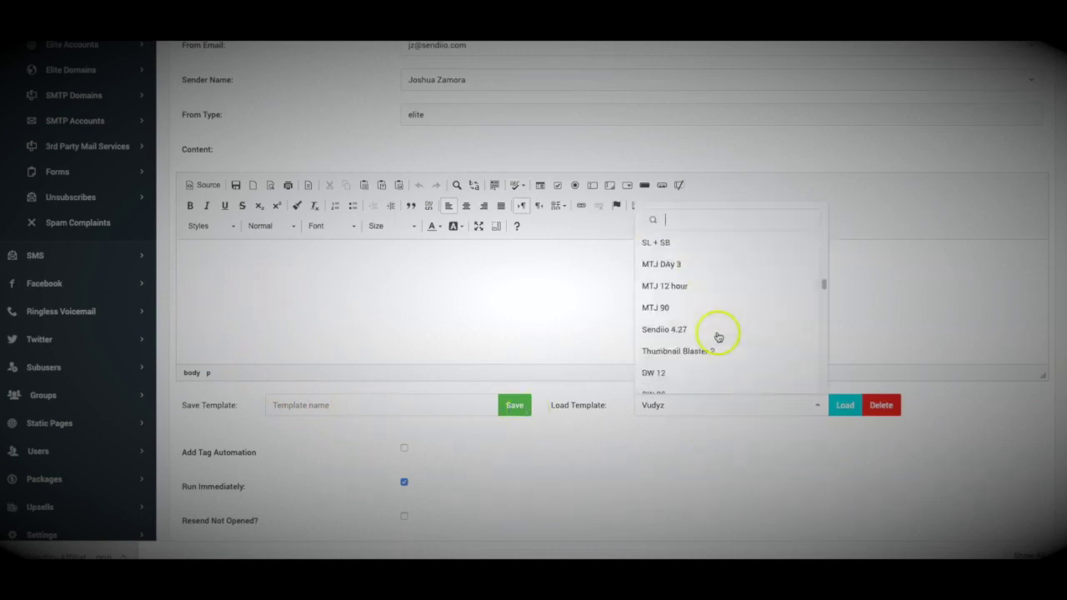
{"action": "left_click", "coordinate": [621, 426]}
{"action": "scroll", "coordinate": [500, 413], "scroll_direction": "down", "scroll_amount": 1}
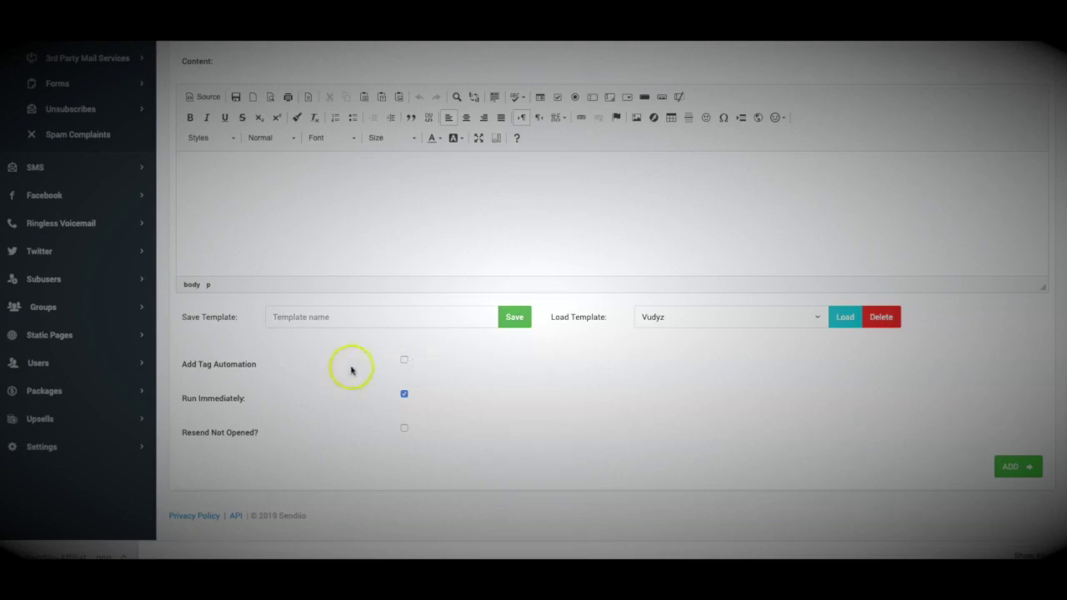
{"action": "left_click", "coordinate": [404, 393]}
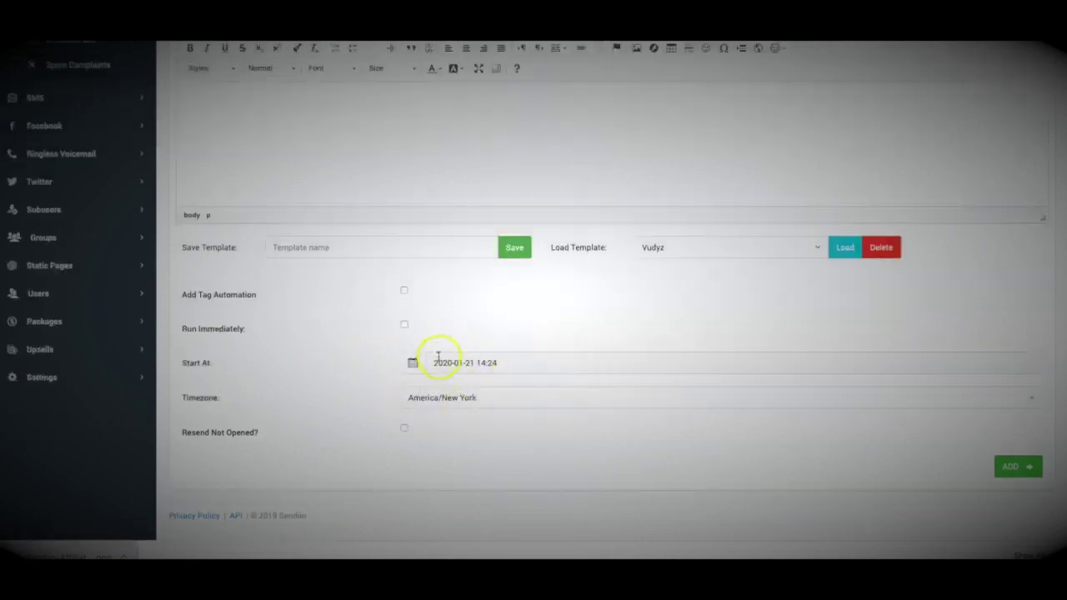
Keep America/New York as the schedule timezone and highlight the Resend Not Opened label
{"action": "left_click", "coordinate": [489, 397]}
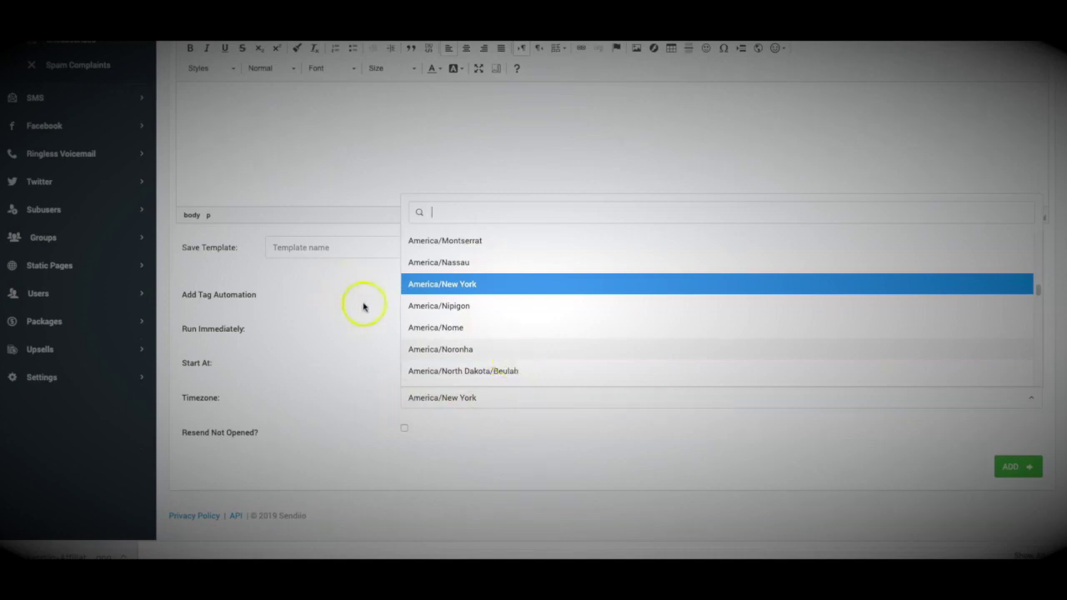
{"action": "left_click", "coordinate": [354, 340]}
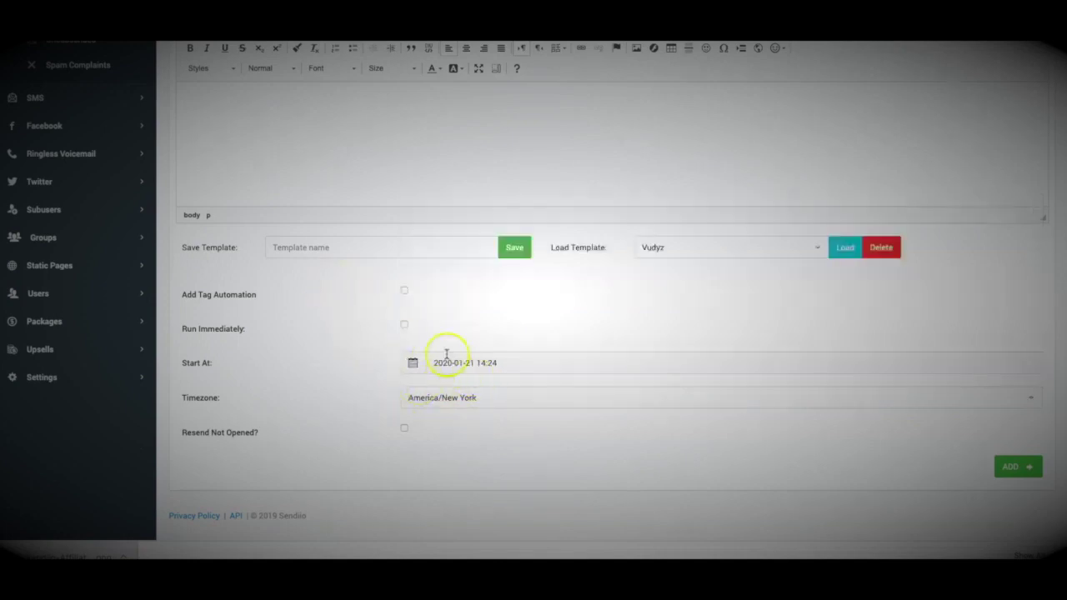
{"action": "left_click_drag", "start_coordinate": [260, 435], "coordinate": [183, 435]}
{"action": "left_click", "coordinate": [187, 434]}
{"action": "left_click_drag", "start_coordinate": [264, 435], "coordinate": [182, 435]}
{"action": "left_click", "coordinate": [184, 434]}
{"action": "left_click_drag", "start_coordinate": [258, 439], "coordinate": [185, 432]}
{"action": "left_click", "coordinate": [190, 434]}
Resend to non-openers after 6 hours: 2 resends, 2 subjects, altered email content
{"action": "left_click", "coordinate": [403, 428]}
{"action": "scroll", "coordinate": [358, 424], "scroll_direction": "down", "scroll_amount": 3}
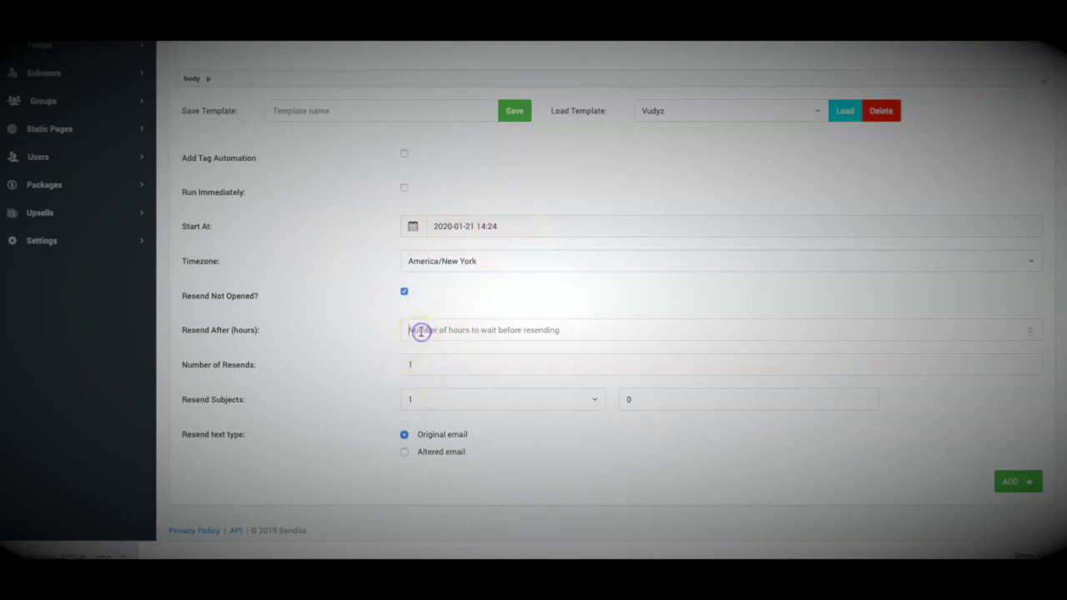
{"action": "type", "text": "6"}
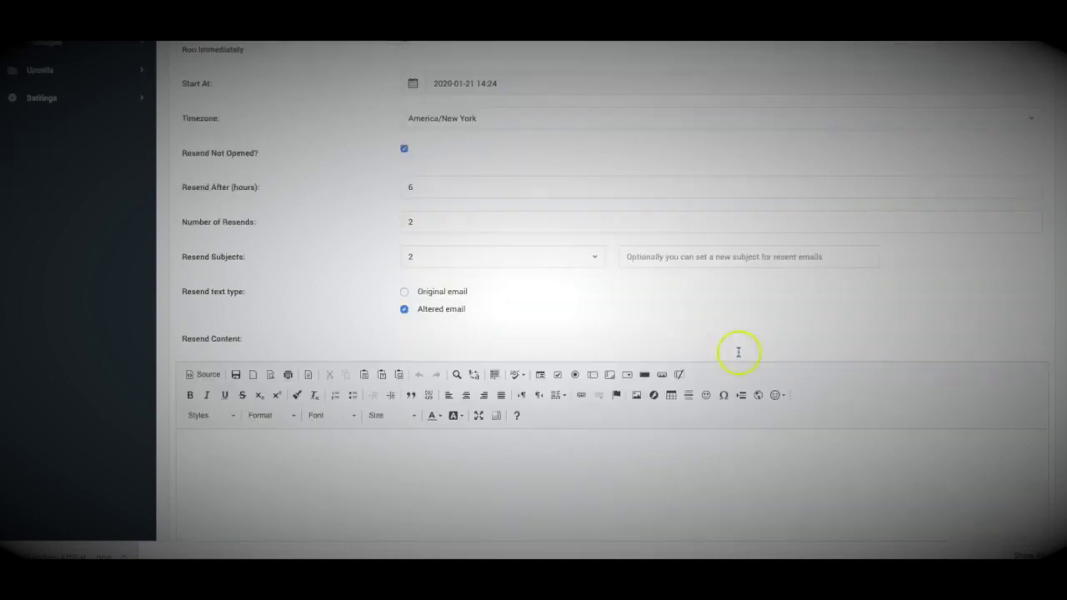
{"action": "scroll", "coordinate": [748, 339], "scroll_direction": "down", "scroll_amount": 3}
{"action": "scroll", "coordinate": [555, 392], "scroll_direction": "up", "scroll_amount": 12}
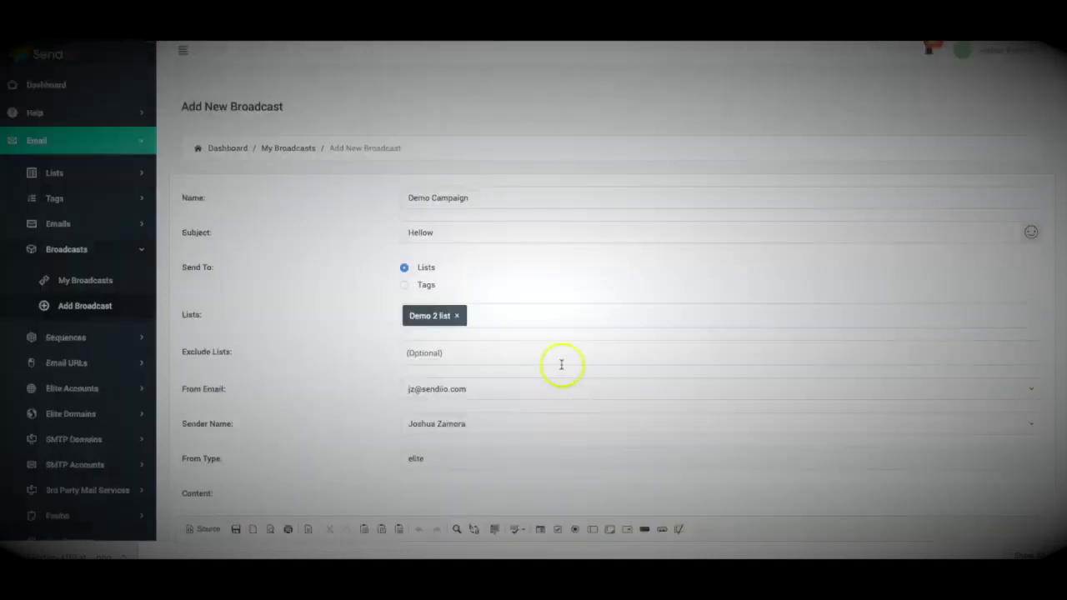
{"action": "scroll", "coordinate": [258, 268], "scroll_direction": "down", "scroll_amount": 1}
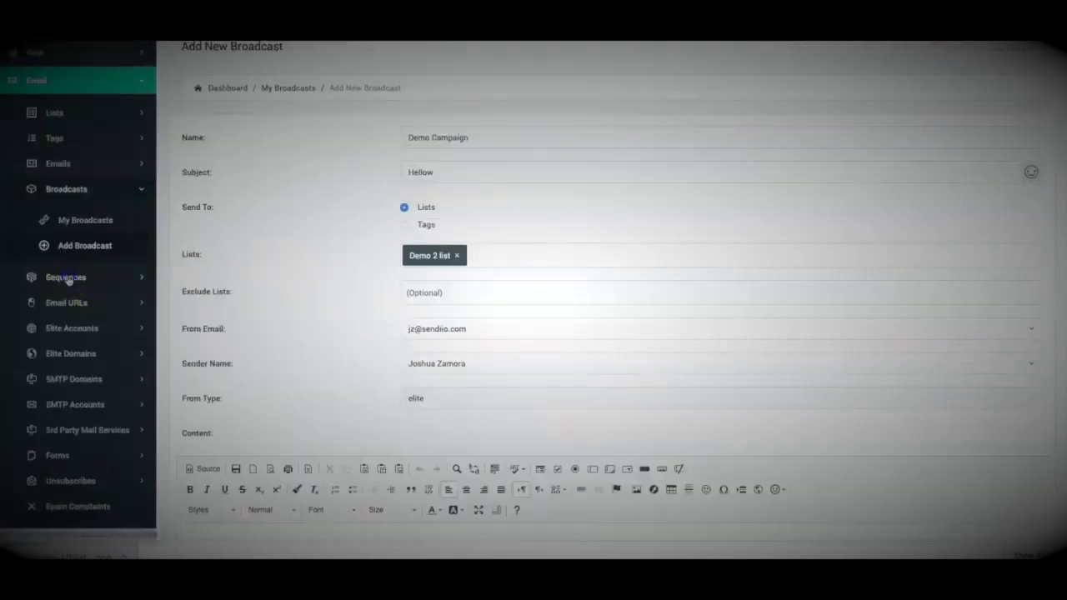
{"action": "left_click", "coordinate": [69, 278]}
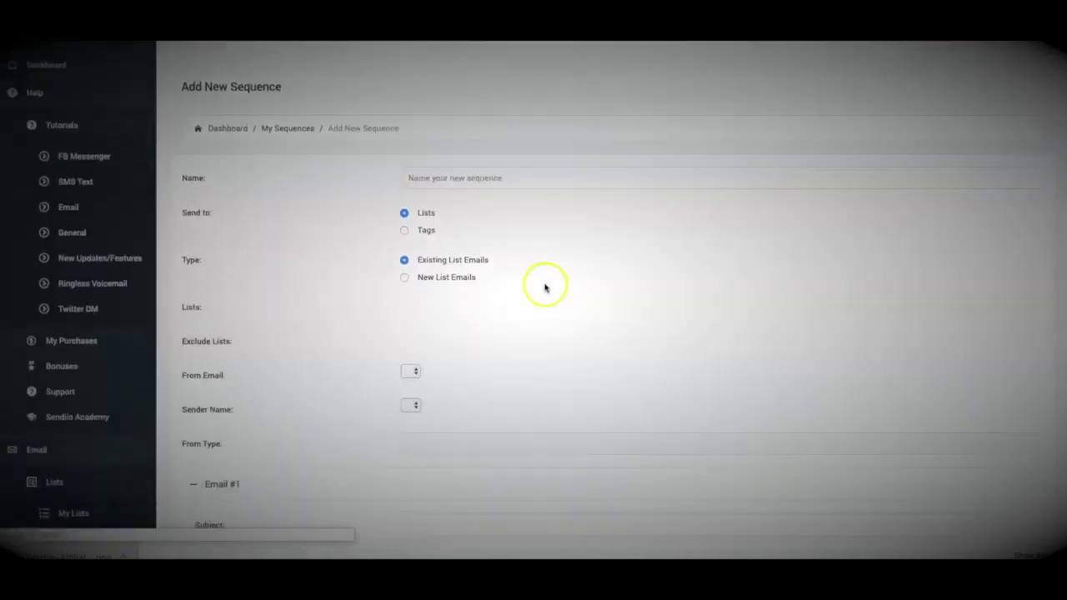
Scroll through the blank email sequence form, then bring up the SMS broadcast options
{"action": "scroll", "coordinate": [543, 290], "scroll_direction": "down", "scroll_amount": 3}
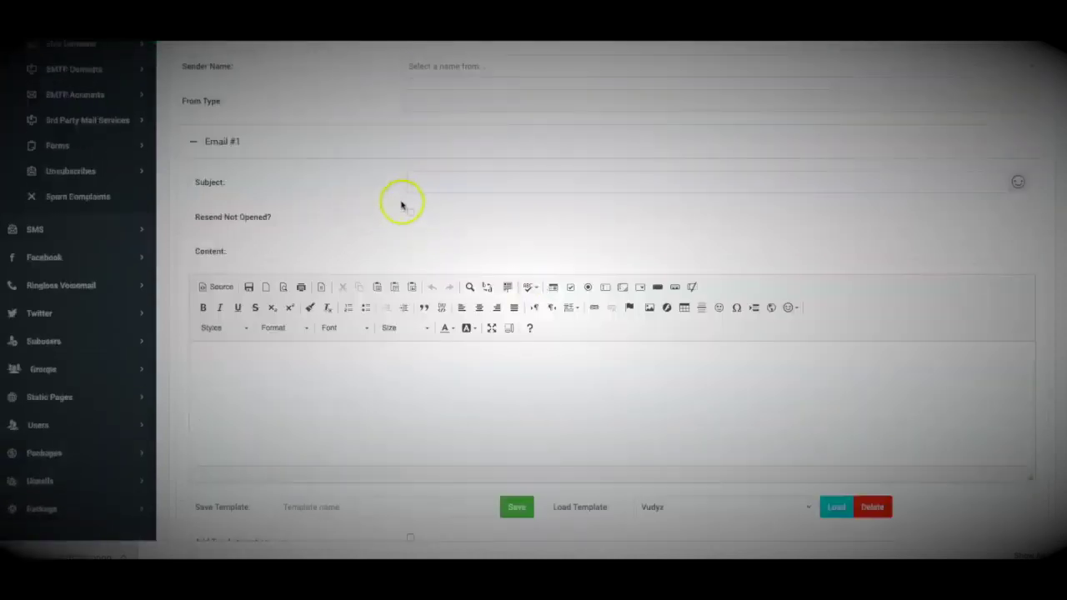
{"action": "scroll", "coordinate": [375, 172], "scroll_direction": "down", "scroll_amount": 2}
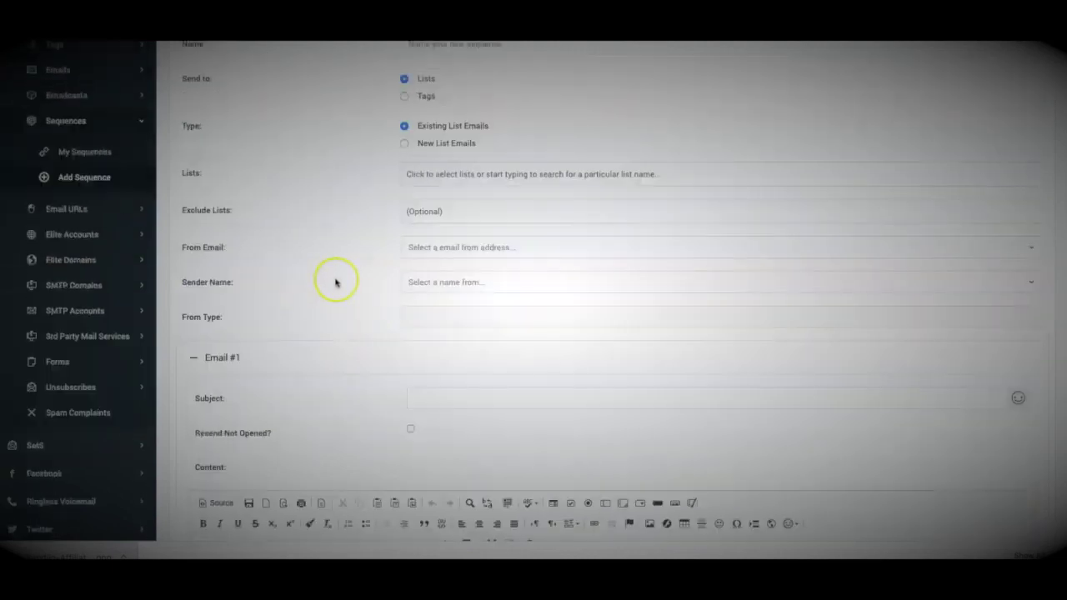
{"action": "scroll", "coordinate": [335, 282], "scroll_direction": "up", "scroll_amount": 2}
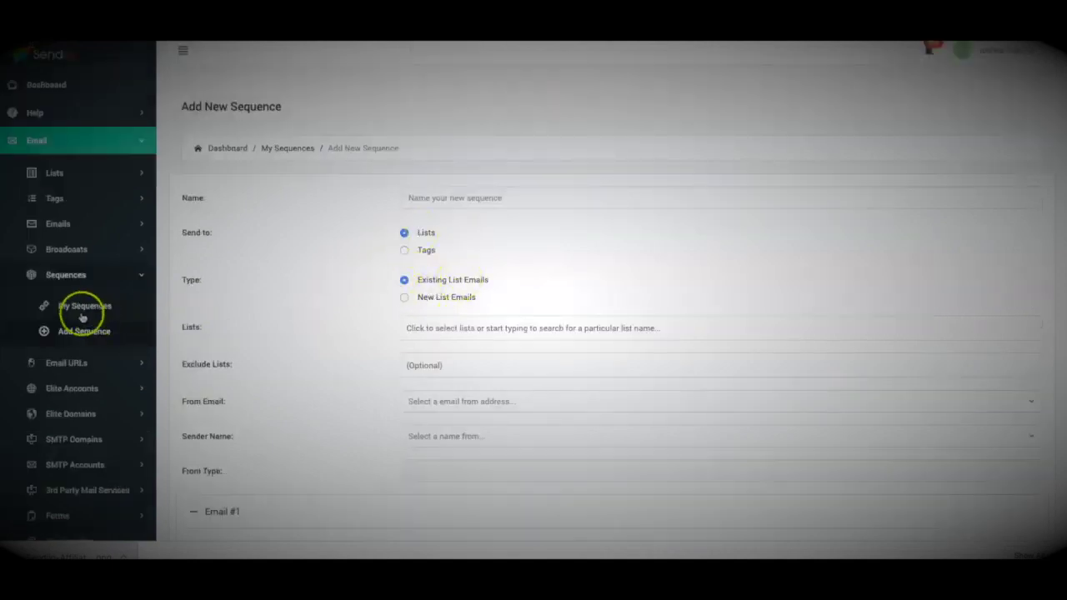
{"action": "scroll", "coordinate": [242, 265], "scroll_direction": "down", "scroll_amount": 2}
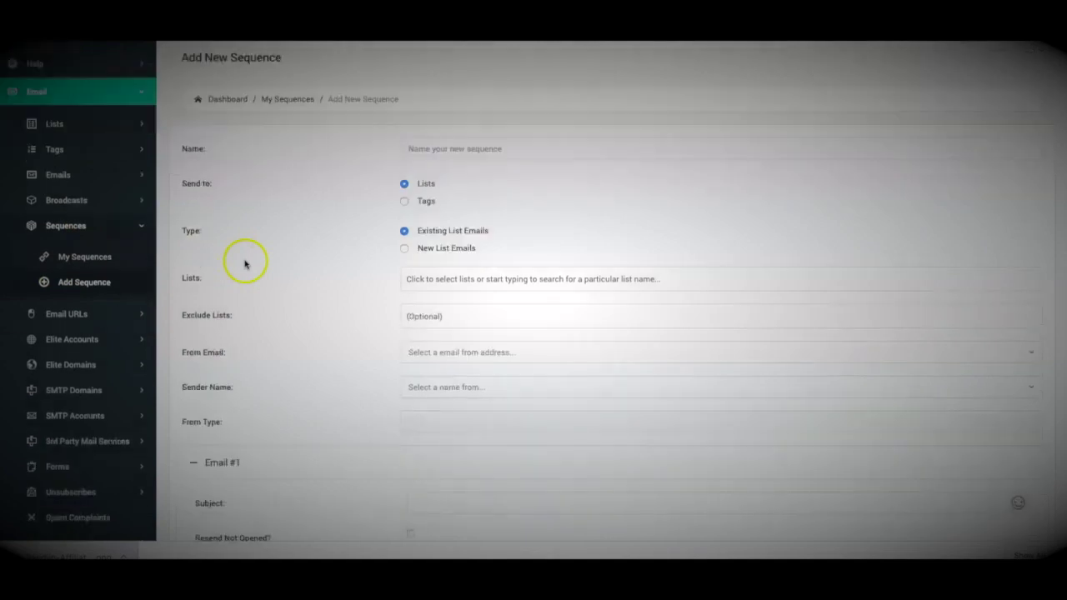
{"action": "scroll", "coordinate": [245, 263], "scroll_direction": "down", "scroll_amount": 2}
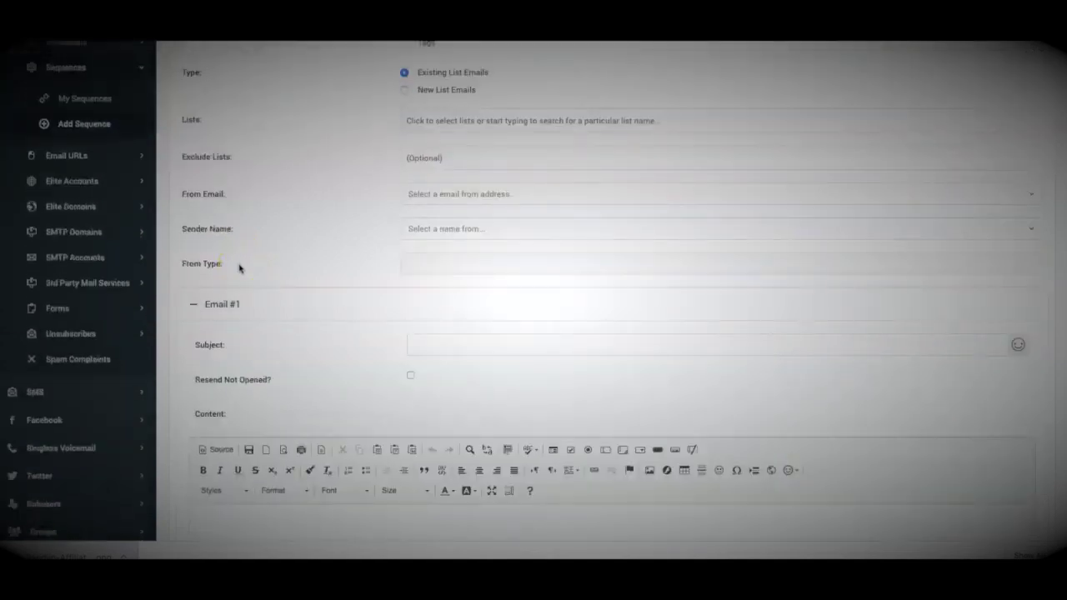
{"action": "left_click", "coordinate": [77, 392]}
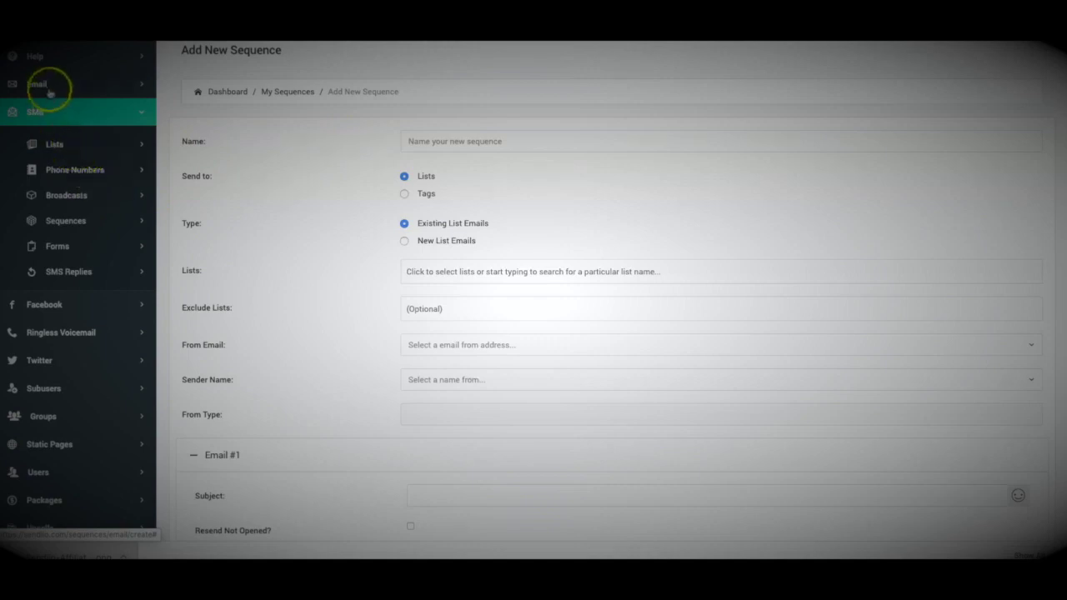
{"action": "left_click", "coordinate": [71, 195]}
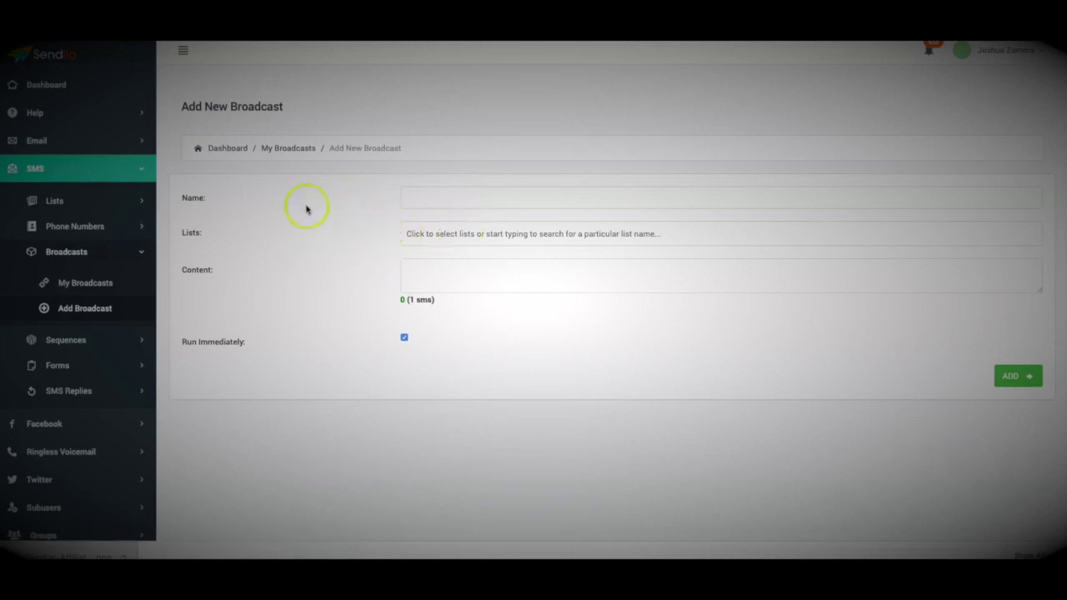
Target the NEW test list and fill the SMS content with 66 characters of filler text
{"action": "left_click", "coordinate": [401, 233]}
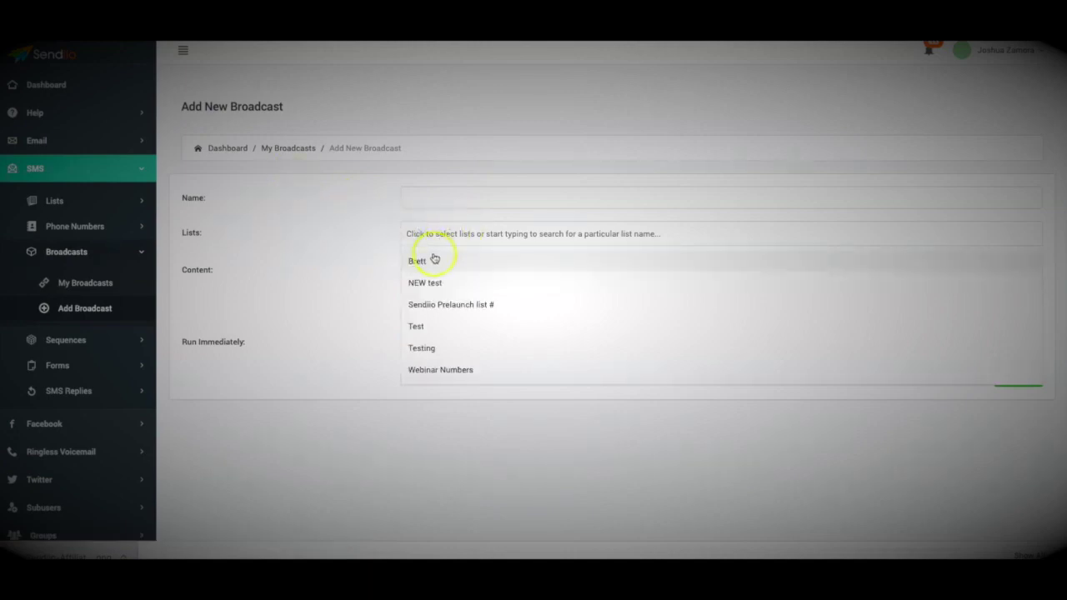
{"action": "left_click", "coordinate": [432, 280]}
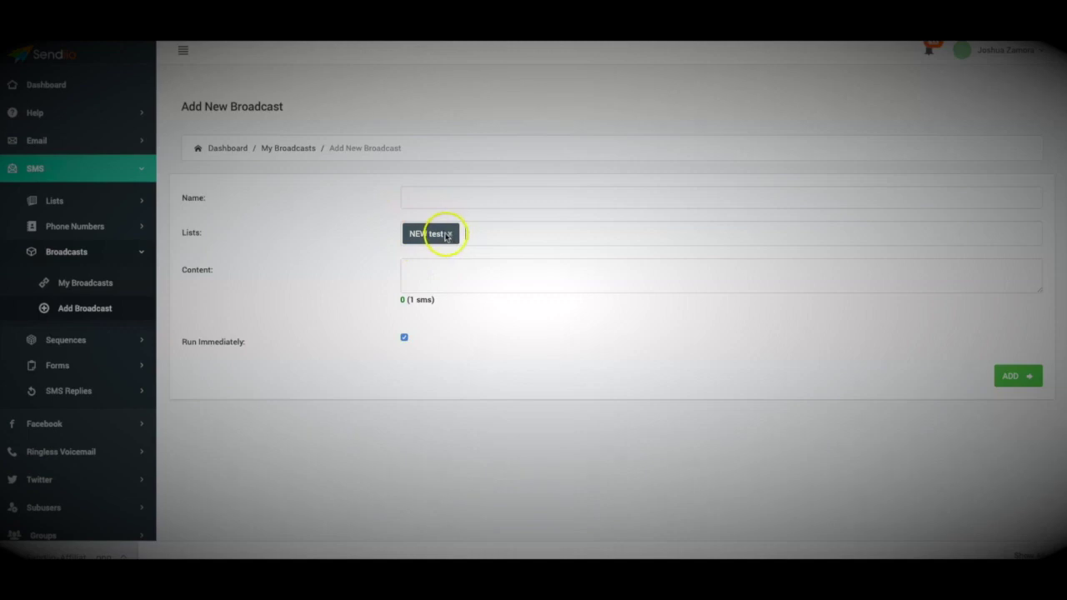
{"action": "left_click", "coordinate": [431, 271]}
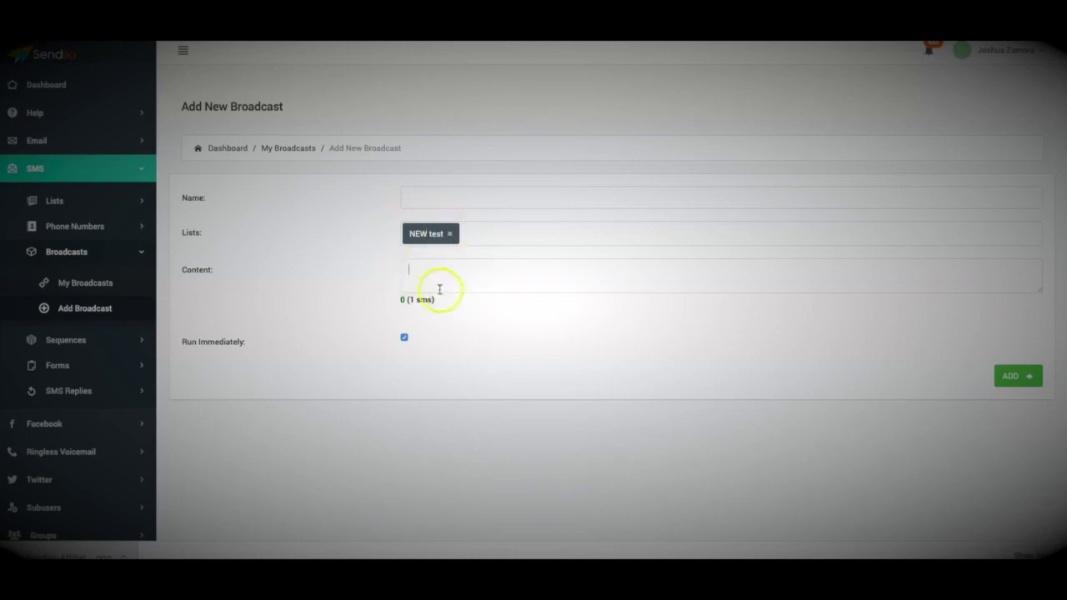
{"action": "type", "text": "asadfasdfasdfasdfasdfasdfasdfasdfasdfasdfasdfasdfasdfasfasdasdfasd"}
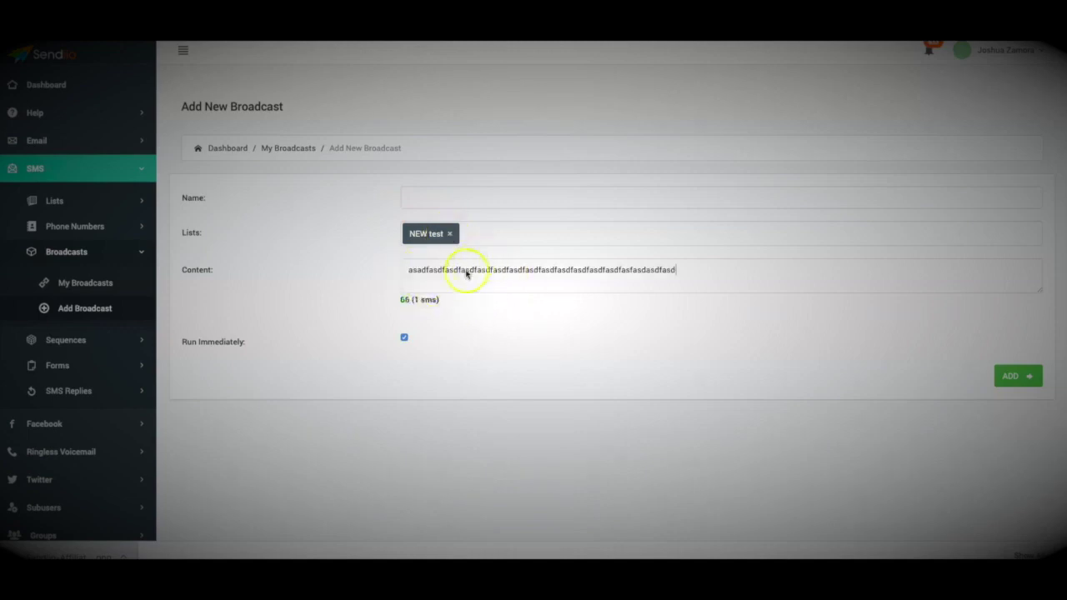
Toggle Run Immediately off and back on so it stays enabled
{"action": "left_click", "coordinate": [404, 338]}
{"action": "left_click", "coordinate": [404, 338]}
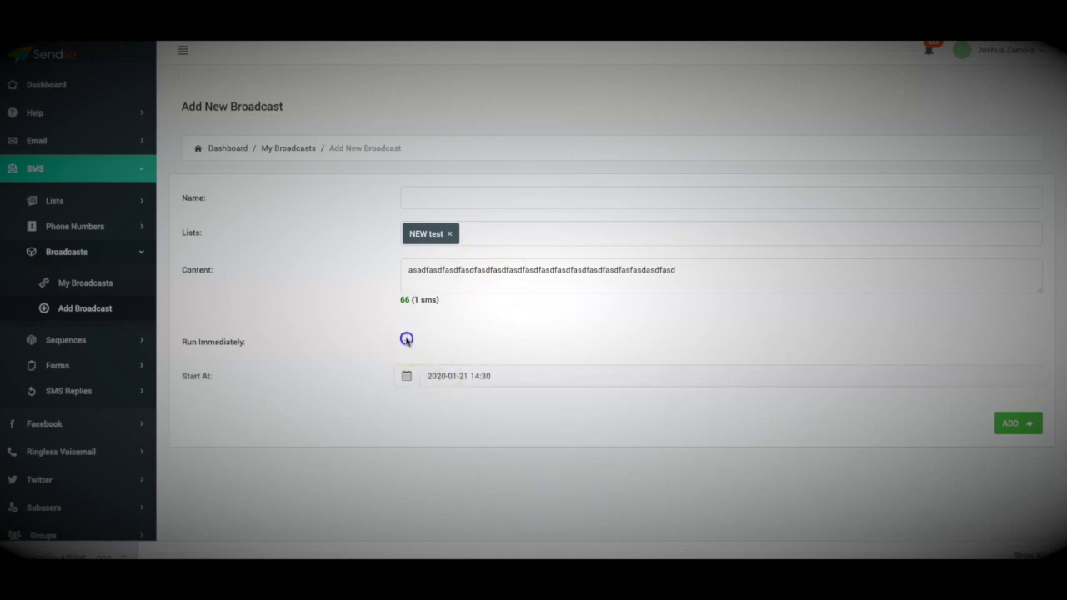
{"action": "left_click", "coordinate": [106, 390]}
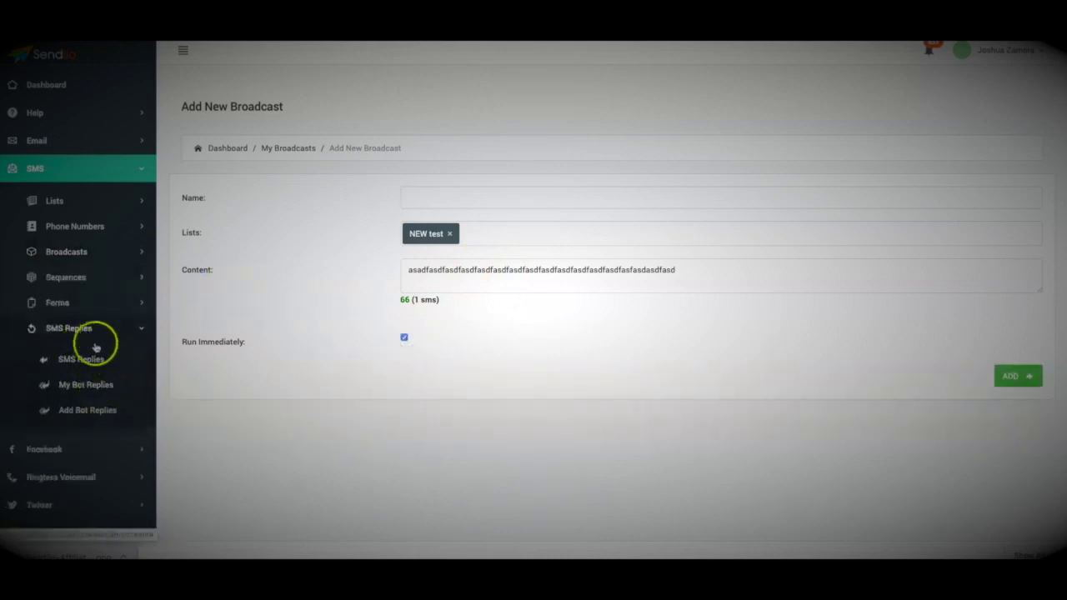
Check received SMS replies, then open Add Bot Replies and focus the empty Keywords and Reply fields
{"action": "left_click", "coordinate": [94, 362]}
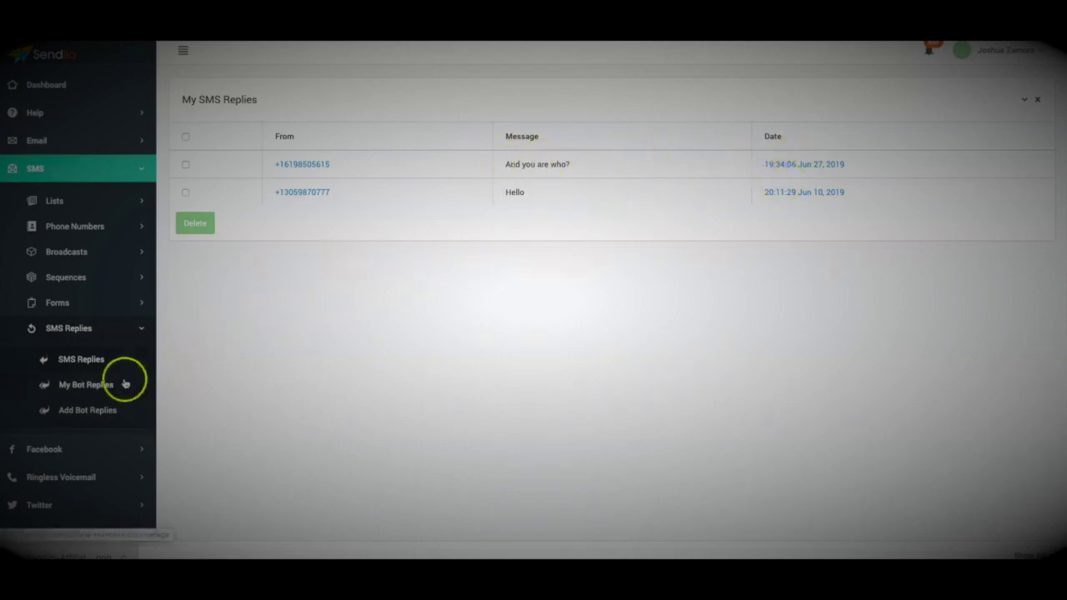
{"action": "left_click", "coordinate": [97, 411]}
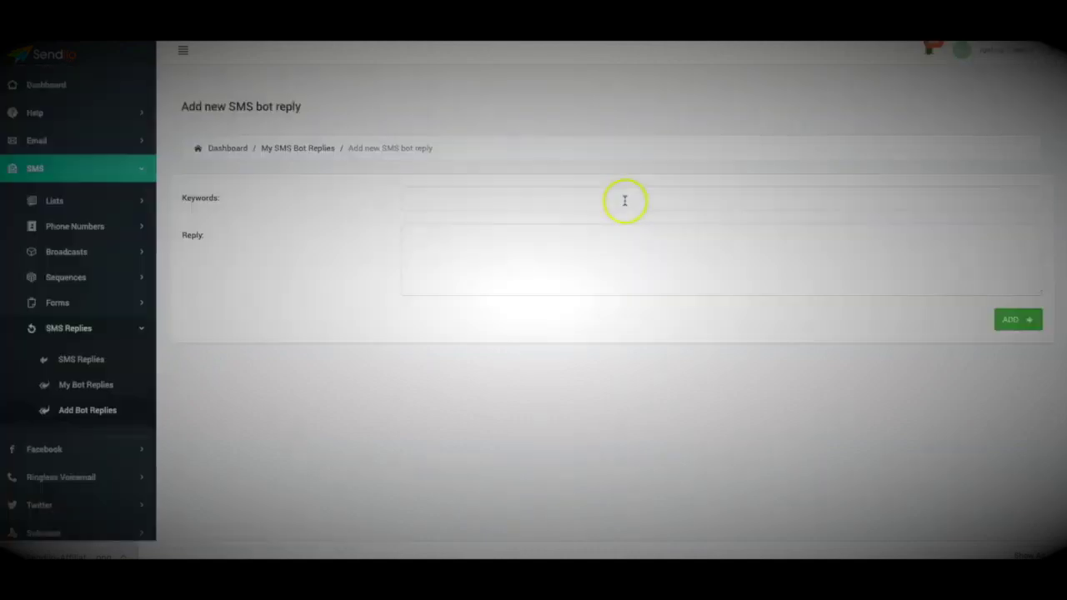
{"action": "left_click", "coordinate": [212, 200]}
{"action": "double_click", "coordinate": [181, 200]}
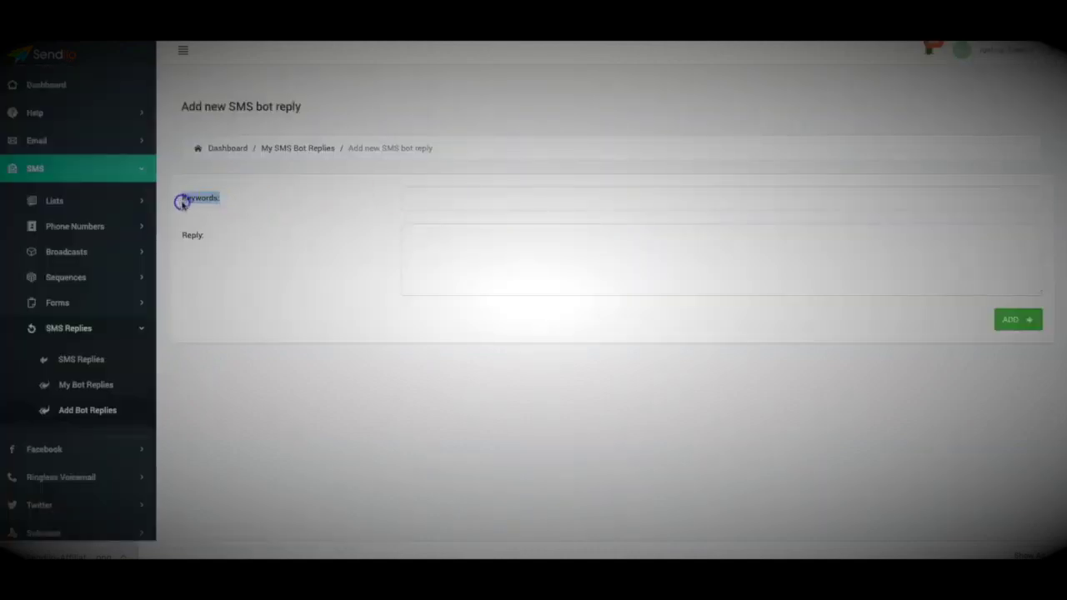
{"action": "left_click", "coordinate": [441, 195]}
{"action": "left_click", "coordinate": [448, 250]}
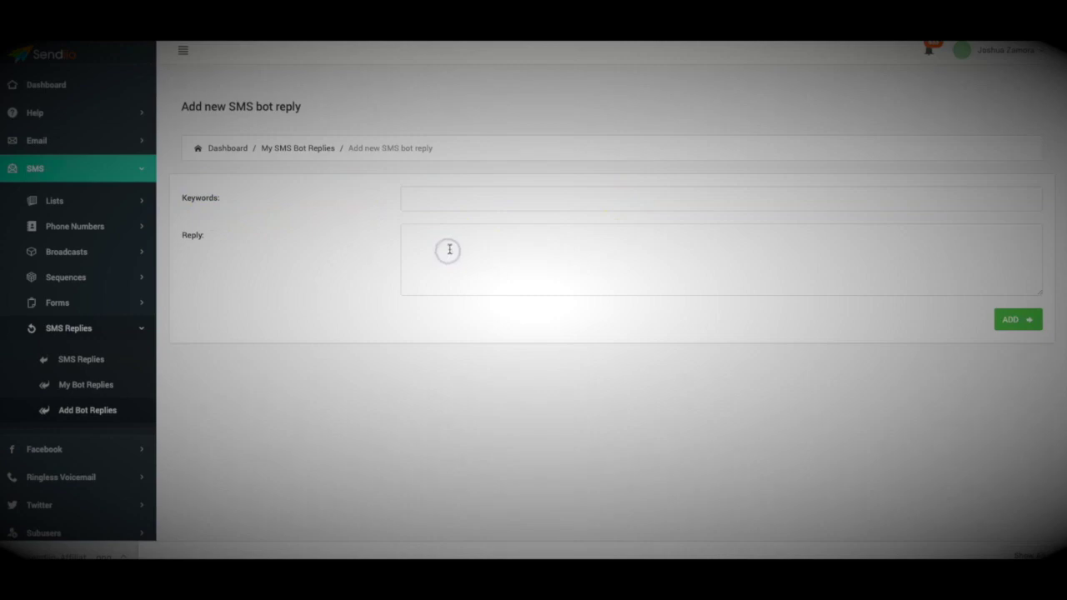
{"action": "scroll", "coordinate": [433, 275], "scroll_direction": "down", "scroll_amount": 1}
Expand the Facebook section of the sidebar to reach Bot Replies
{"action": "left_click", "coordinate": [87, 356]}
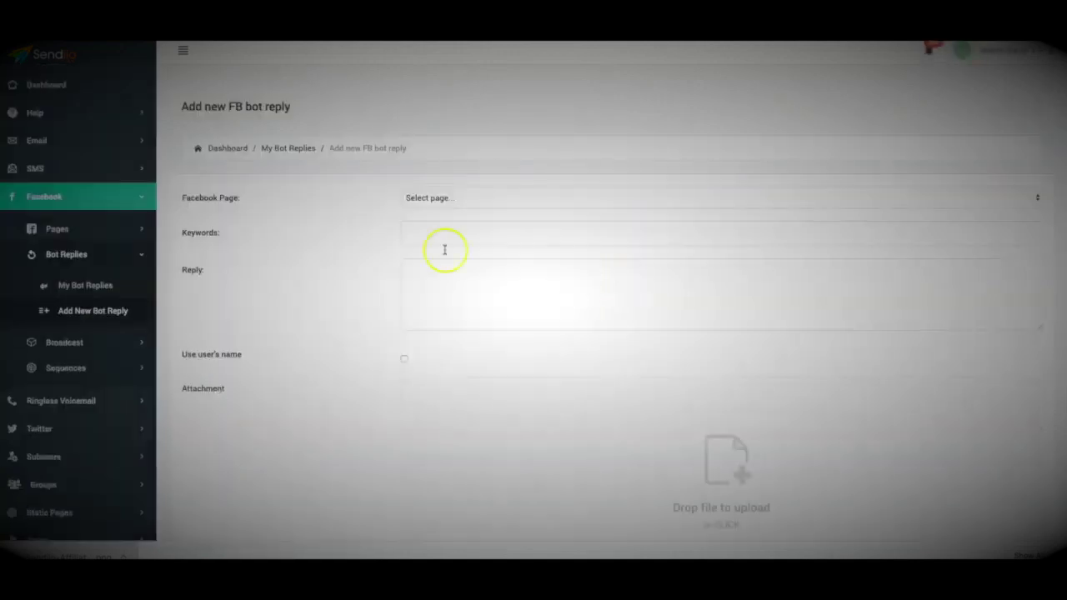
Choose ZB Page as the Facebook page, leaving Keywords empty
{"action": "left_click", "coordinate": [452, 199]}
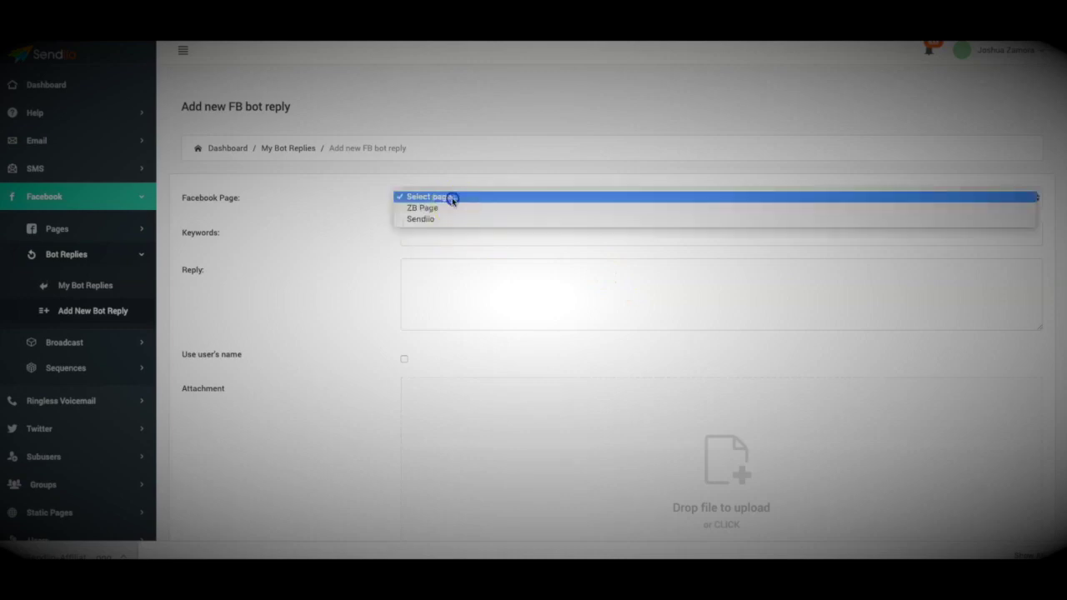
{"action": "left_click", "coordinate": [453, 208]}
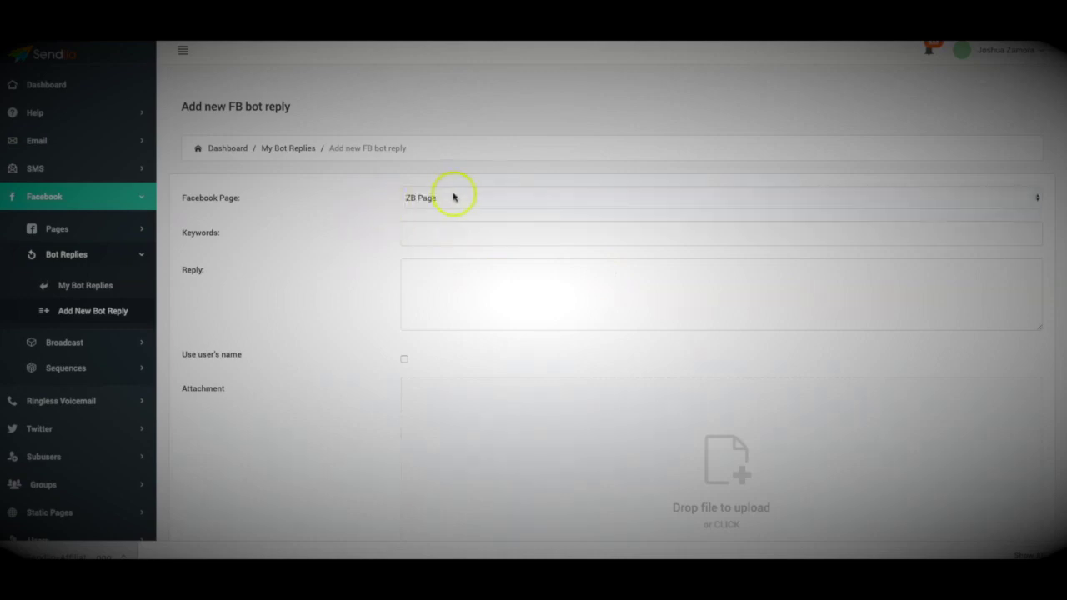
{"action": "left_click", "coordinate": [426, 231]}
{"action": "left_click", "coordinate": [367, 233]}
{"action": "scroll", "coordinate": [375, 261], "scroll_direction": "down", "scroll_amount": 1}
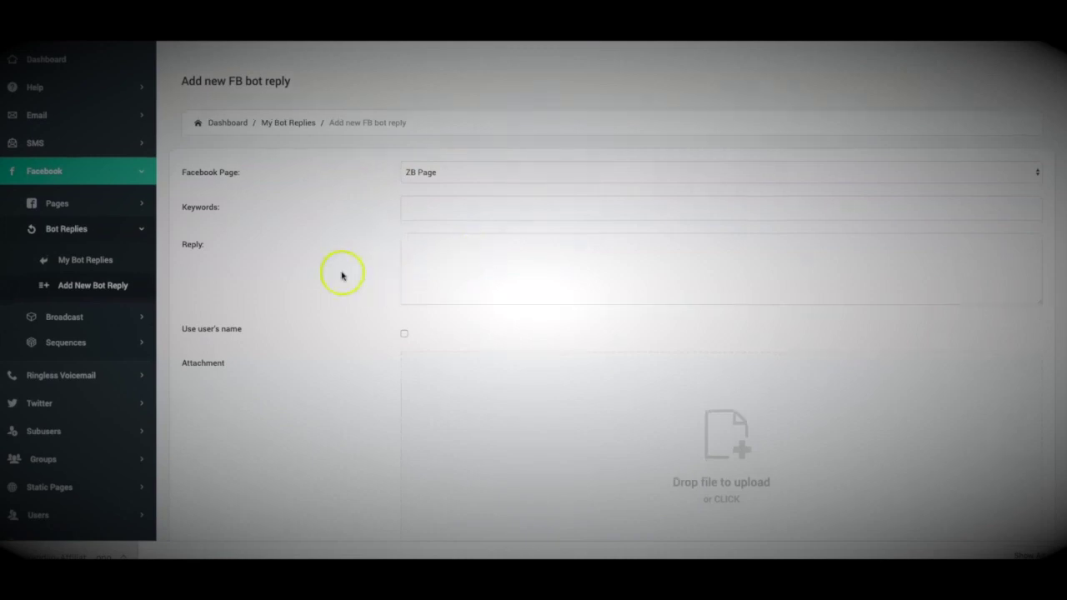
{"action": "scroll", "coordinate": [341, 274], "scroll_direction": "down", "scroll_amount": 3}
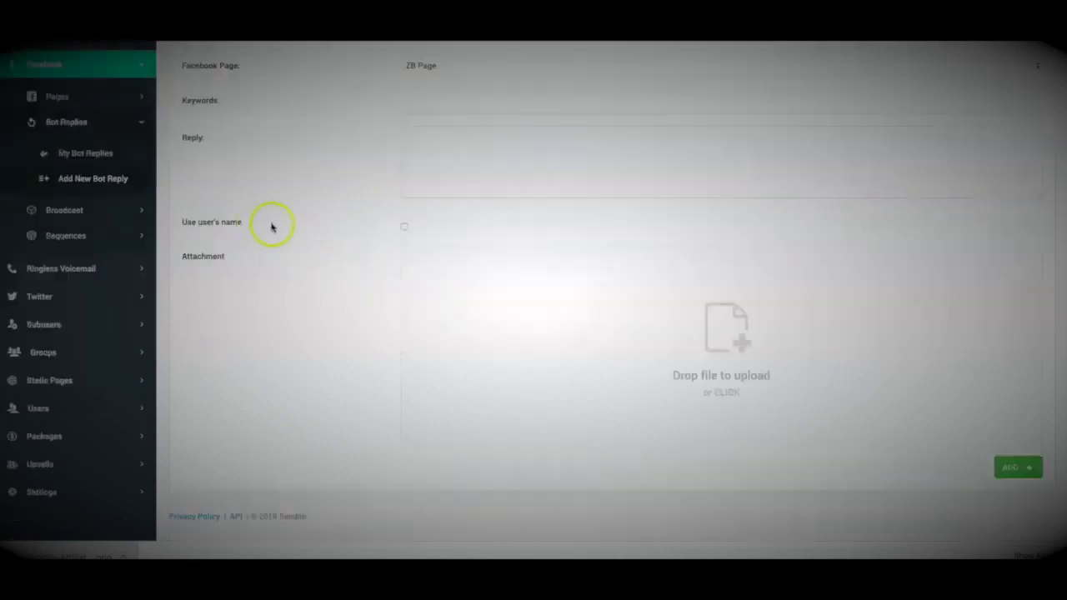
Turn Use user's name on, then off again
{"action": "left_click", "coordinate": [363, 223]}
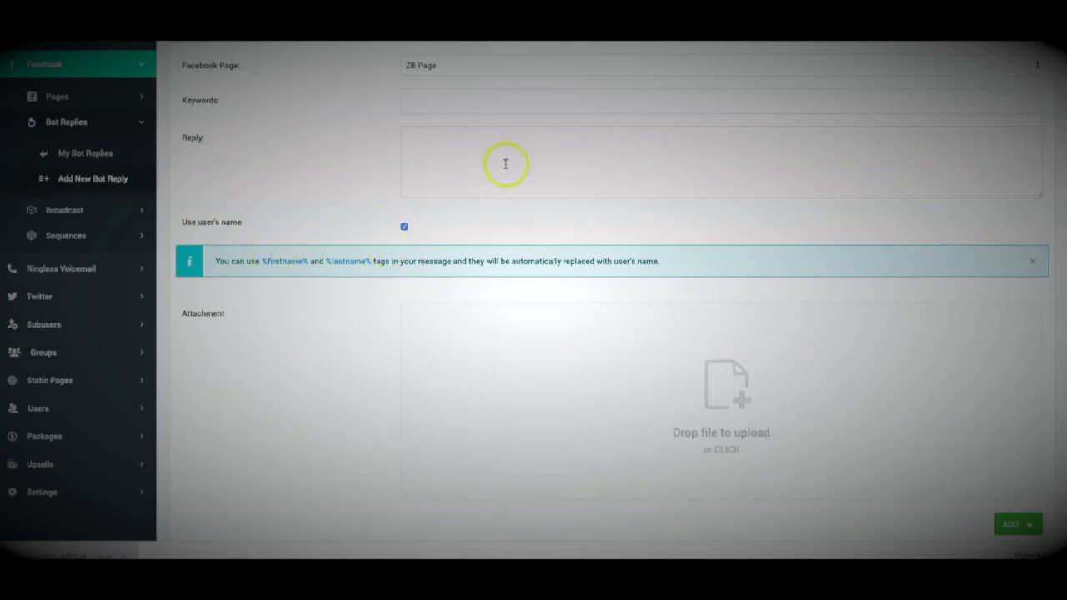
{"action": "left_click", "coordinate": [404, 227]}
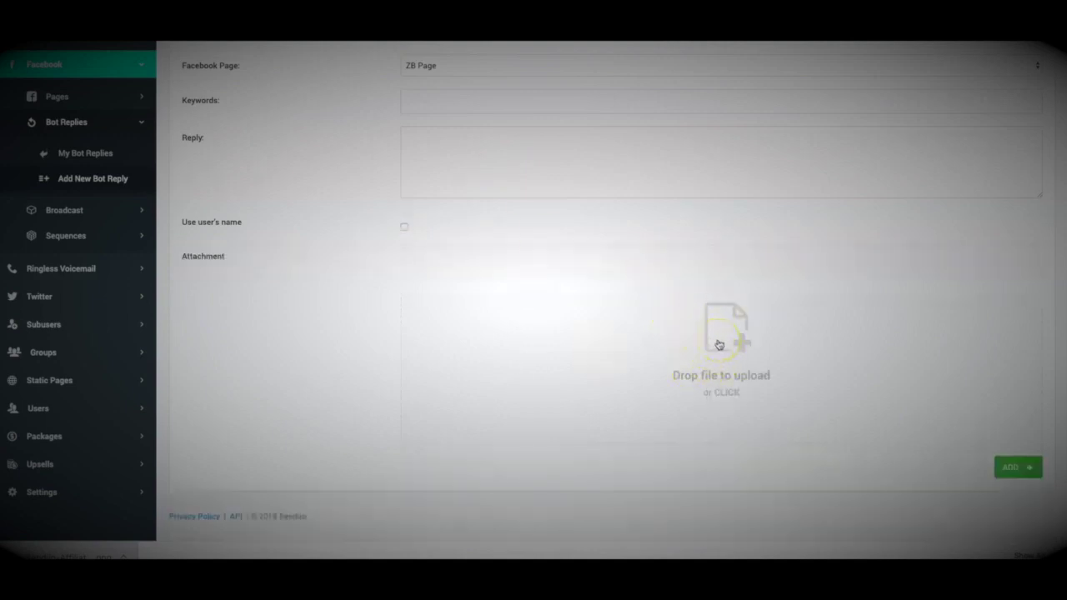
{"action": "left_click", "coordinate": [708, 393]}
{"action": "scroll", "coordinate": [420, 321], "scroll_direction": "up", "scroll_amount": 1}
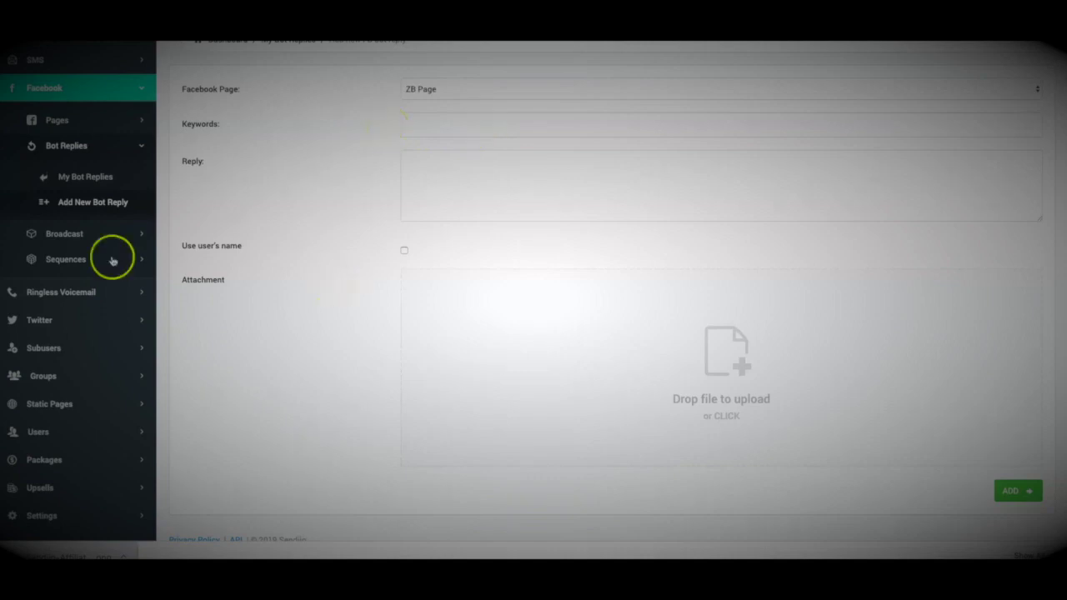
Expand the Facebook Broadcast and Sequences menus in the sidebar, then collapse Broadcast
{"action": "left_click", "coordinate": [75, 233]}
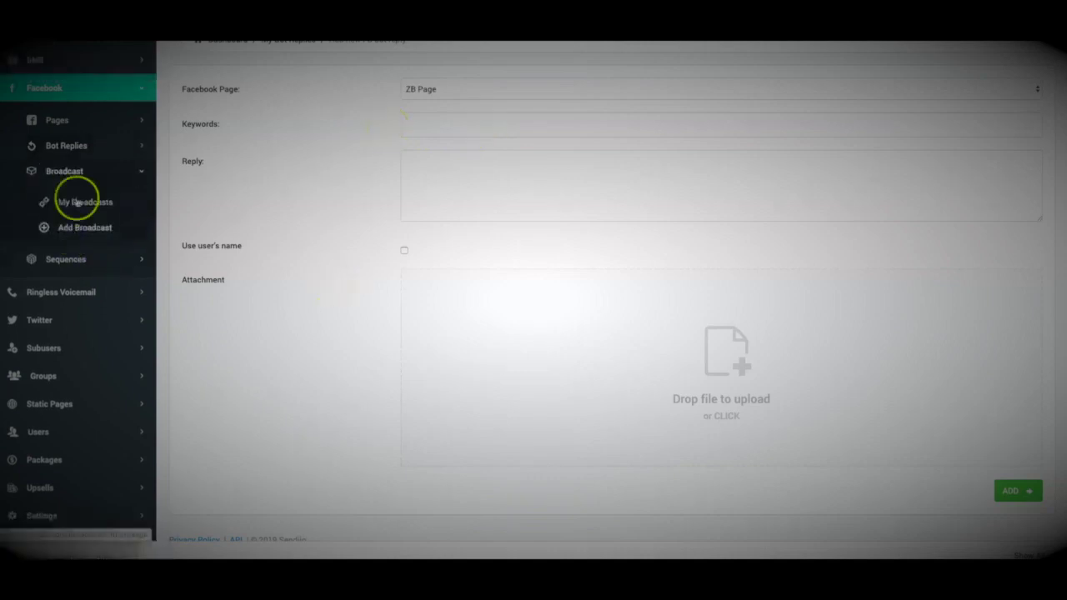
{"action": "left_click", "coordinate": [79, 257]}
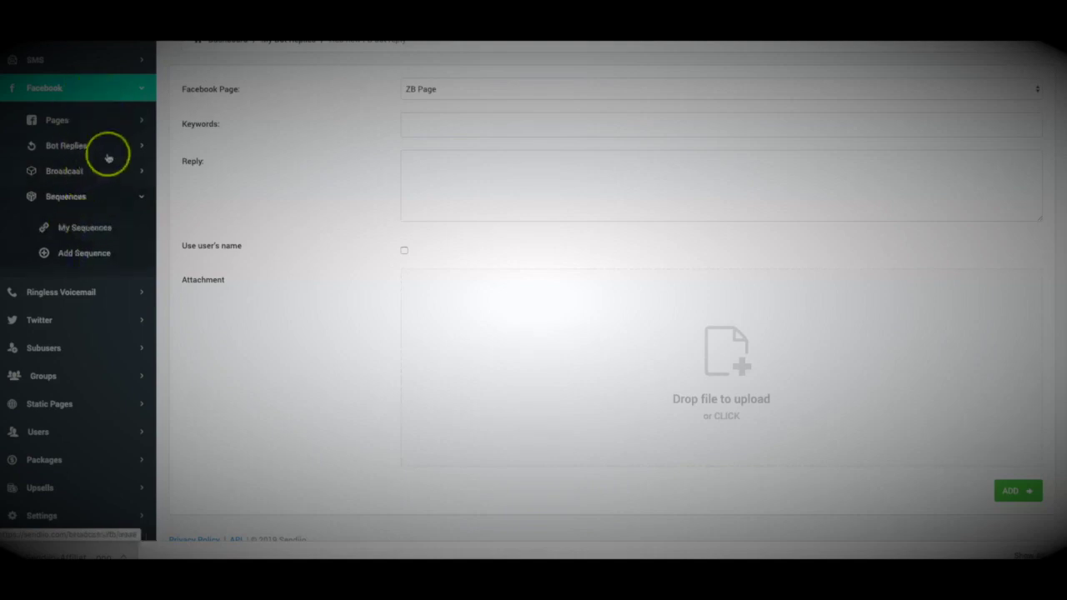
{"action": "left_click", "coordinate": [90, 171]}
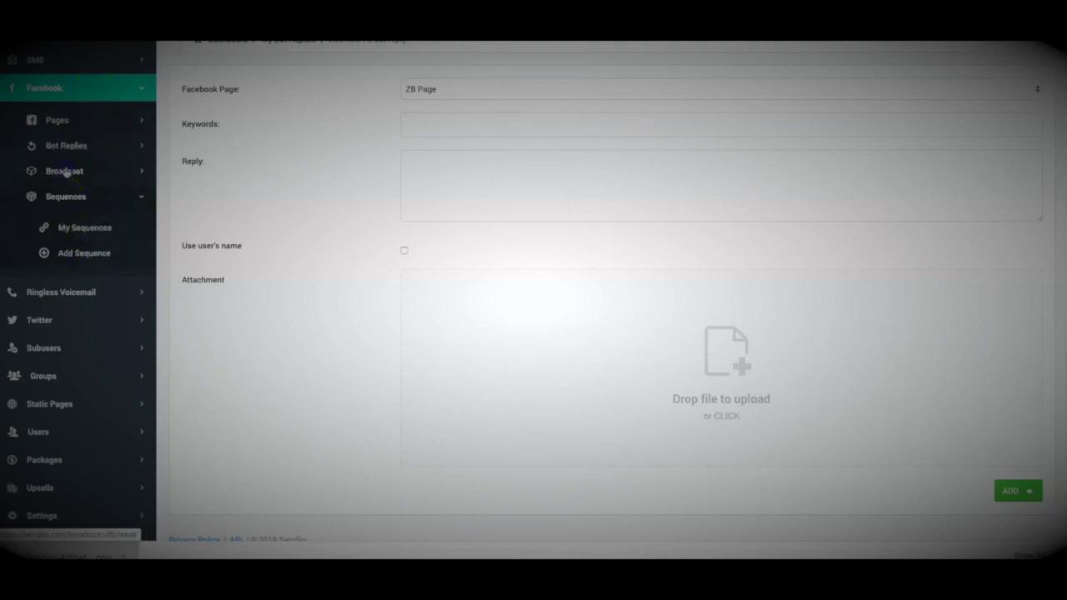
{"action": "left_click", "coordinate": [79, 178]}
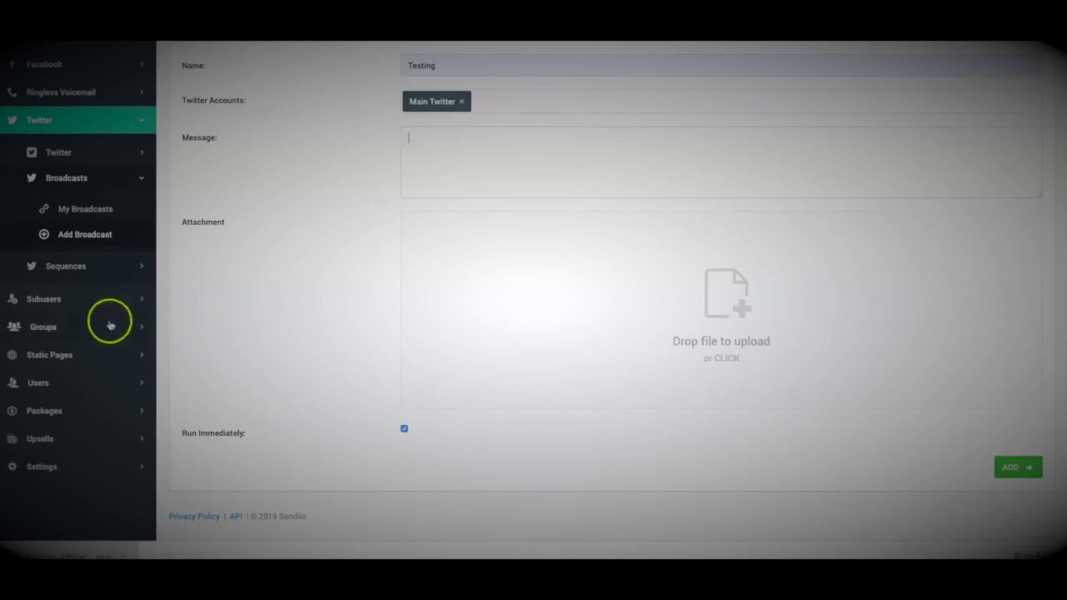
Expand the Groups section of the sidebar to reach My Groups
{"action": "left_click", "coordinate": [81, 331]}
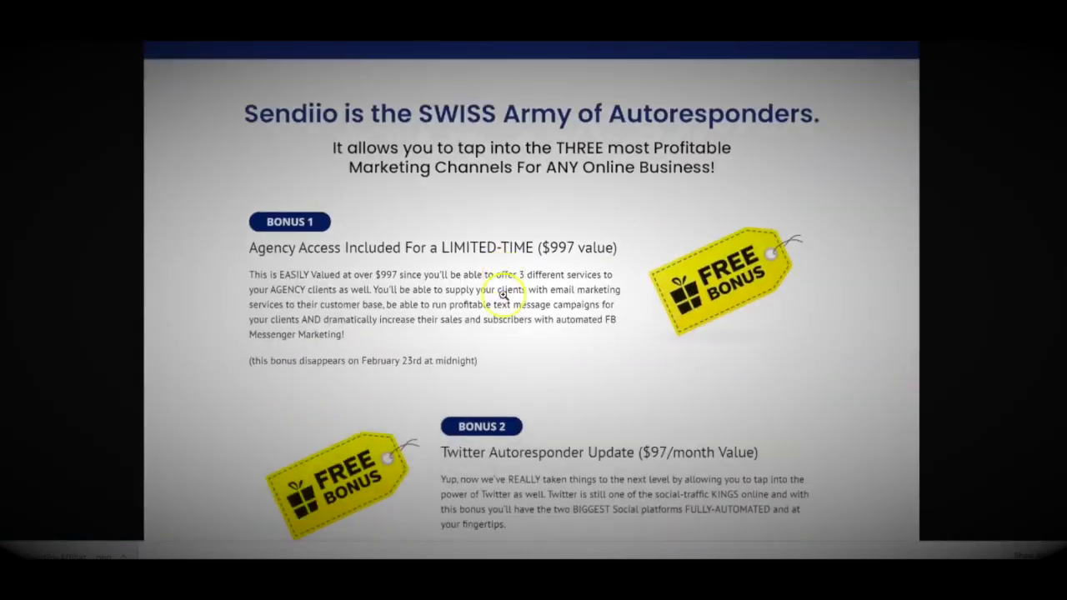
Scroll down through Bonus 1 to Bonus 5 on the bonuses page and back up
{"action": "scroll", "coordinate": [534, 296], "scroll_direction": "down", "scroll_amount": 3}
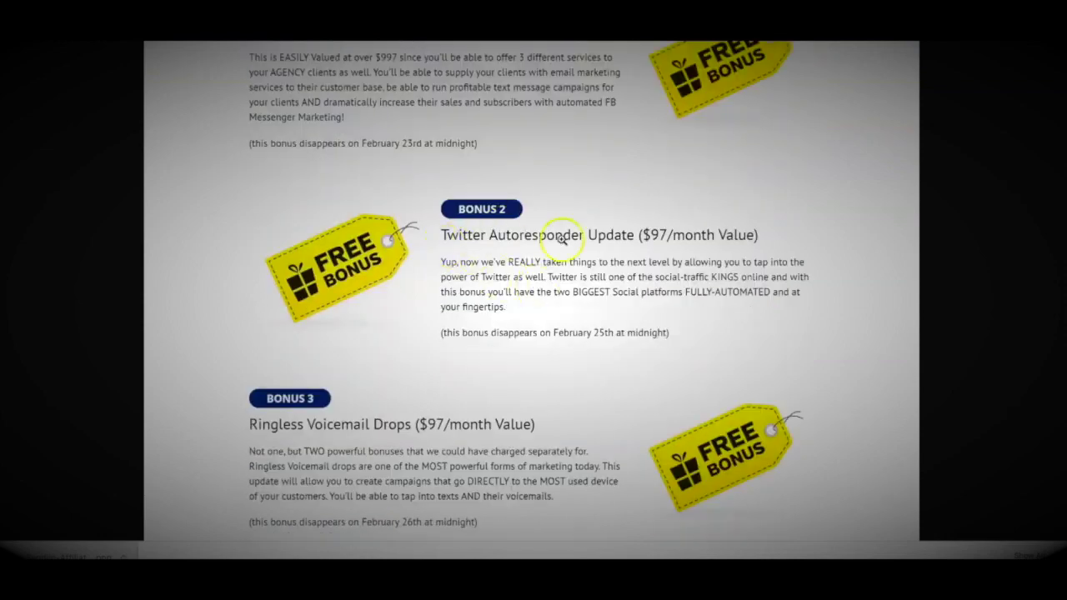
{"action": "scroll", "coordinate": [561, 235], "scroll_direction": "down", "scroll_amount": 1}
{"action": "scroll", "coordinate": [560, 242], "scroll_direction": "down", "scroll_amount": 1}
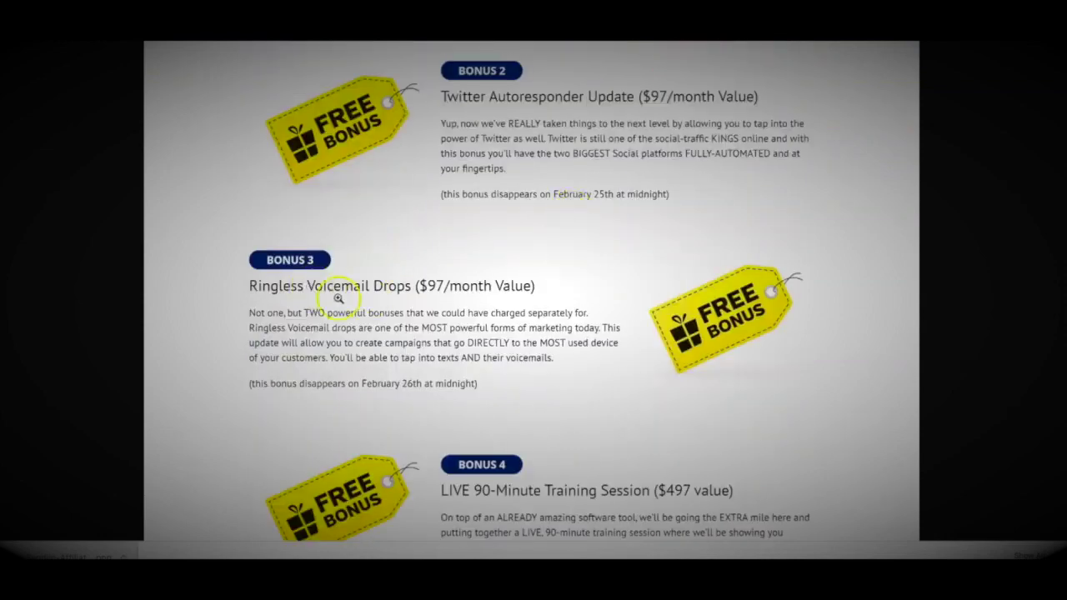
{"action": "scroll", "coordinate": [453, 266], "scroll_direction": "up", "scroll_amount": 2}
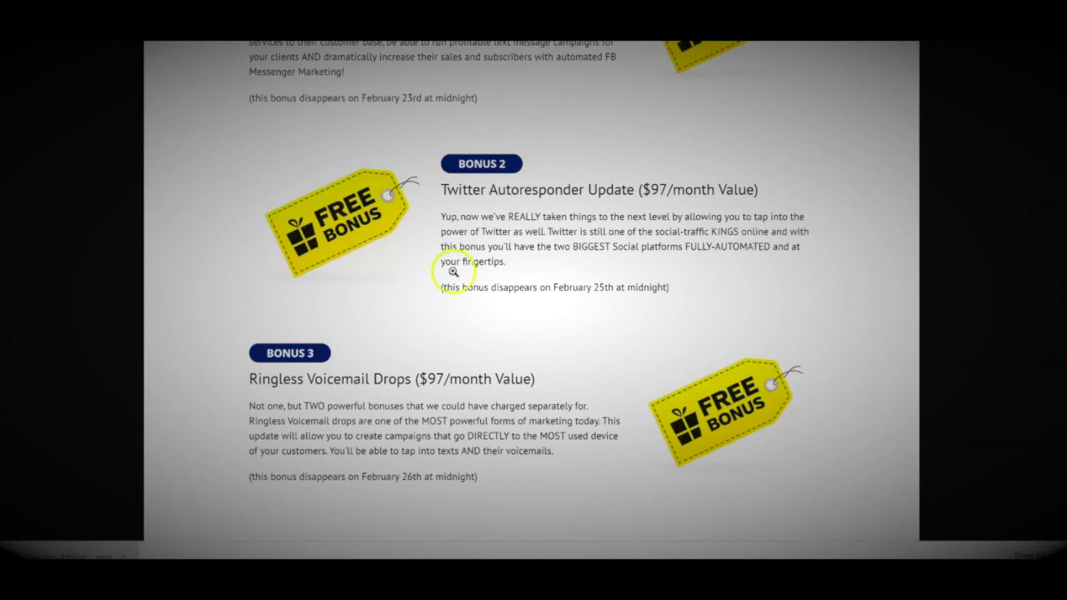
{"action": "scroll", "coordinate": [497, 363], "scroll_direction": "down", "scroll_amount": 4}
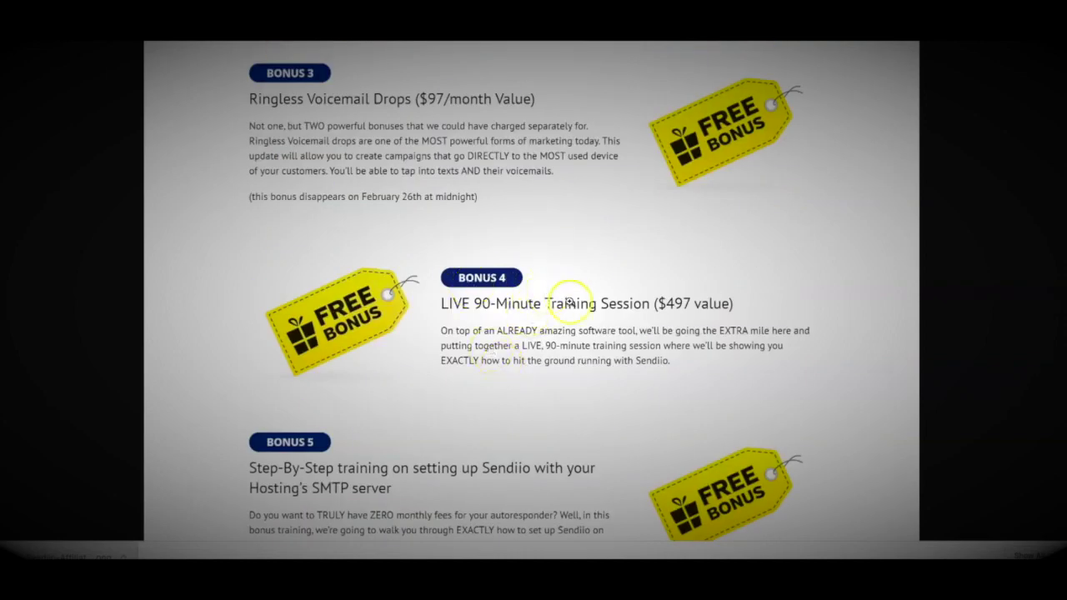
{"action": "scroll", "coordinate": [546, 322], "scroll_direction": "down", "scroll_amount": 1}
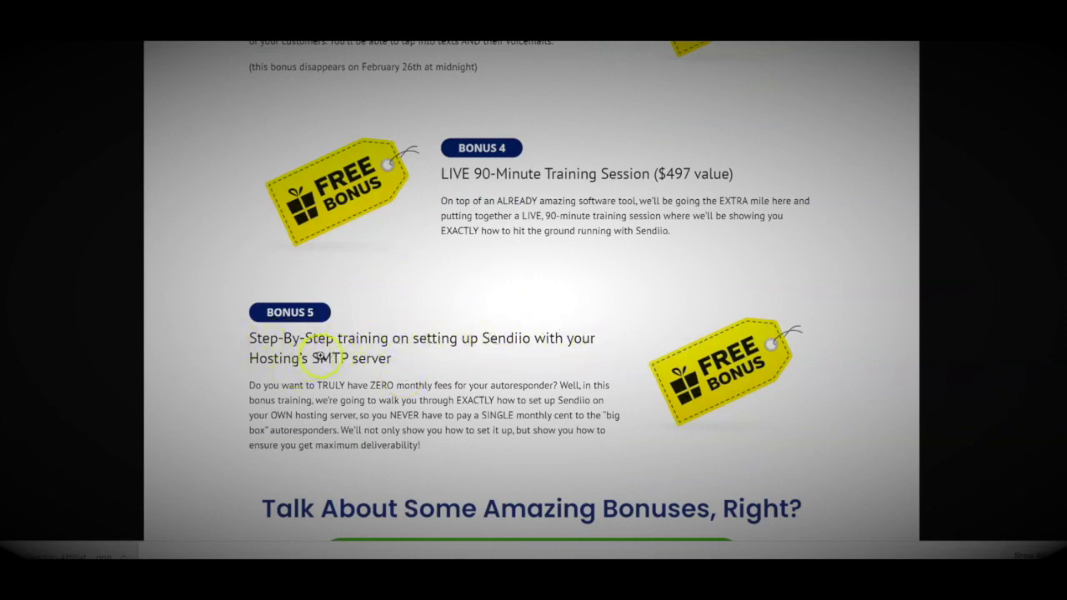
{"action": "scroll", "coordinate": [319, 357], "scroll_direction": "up", "scroll_amount": 1}
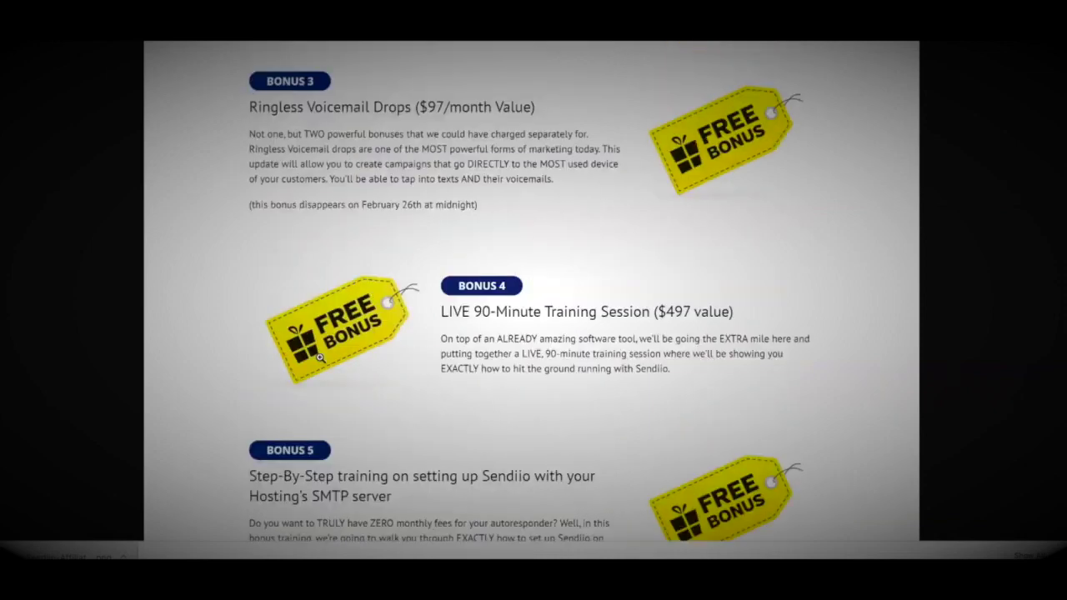
{"action": "scroll", "coordinate": [319, 357], "scroll_direction": "up", "scroll_amount": 2}
{"action": "scroll", "coordinate": [319, 357], "scroll_direction": "up", "scroll_amount": 1}
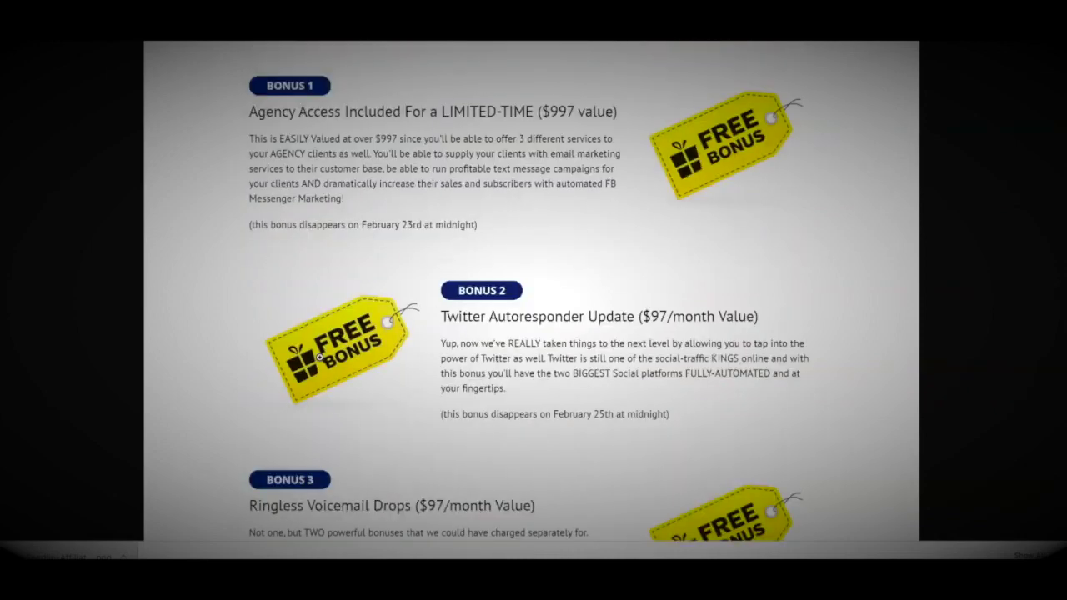